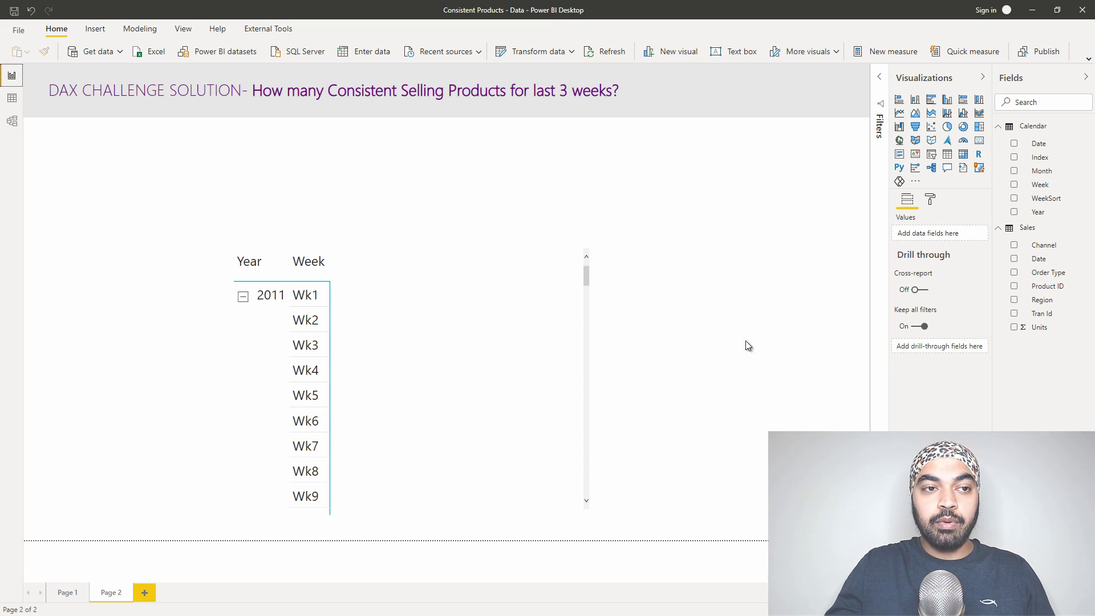
- Review the Calendar table's columns and formula, and its relationship to the Sales table in the data model
{"action": "left_click", "coordinate": [12, 98]}
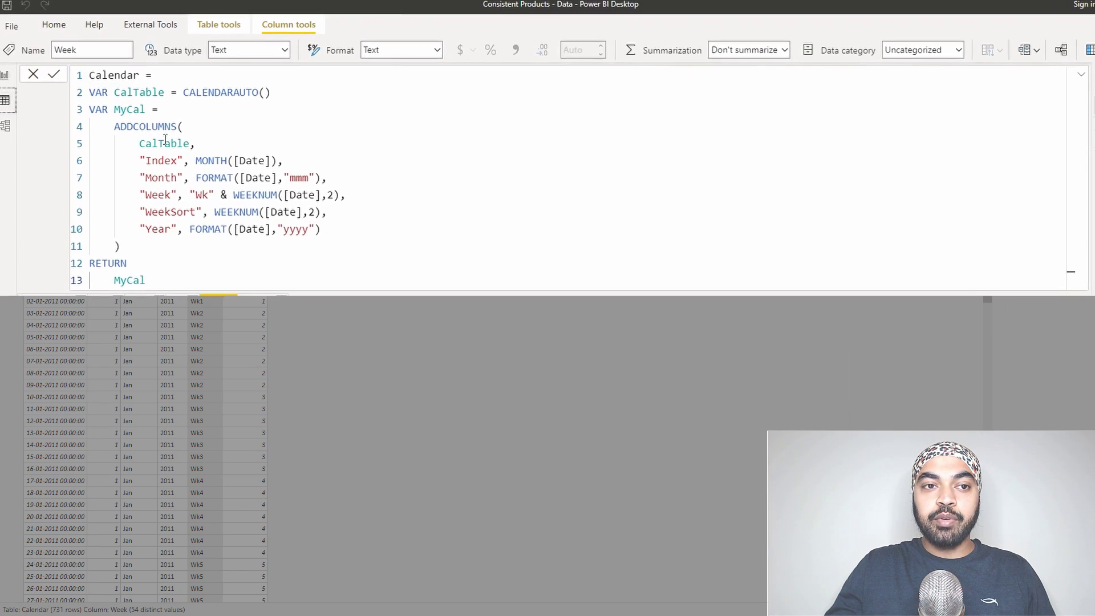
{"action": "left_click", "coordinate": [215, 274]}
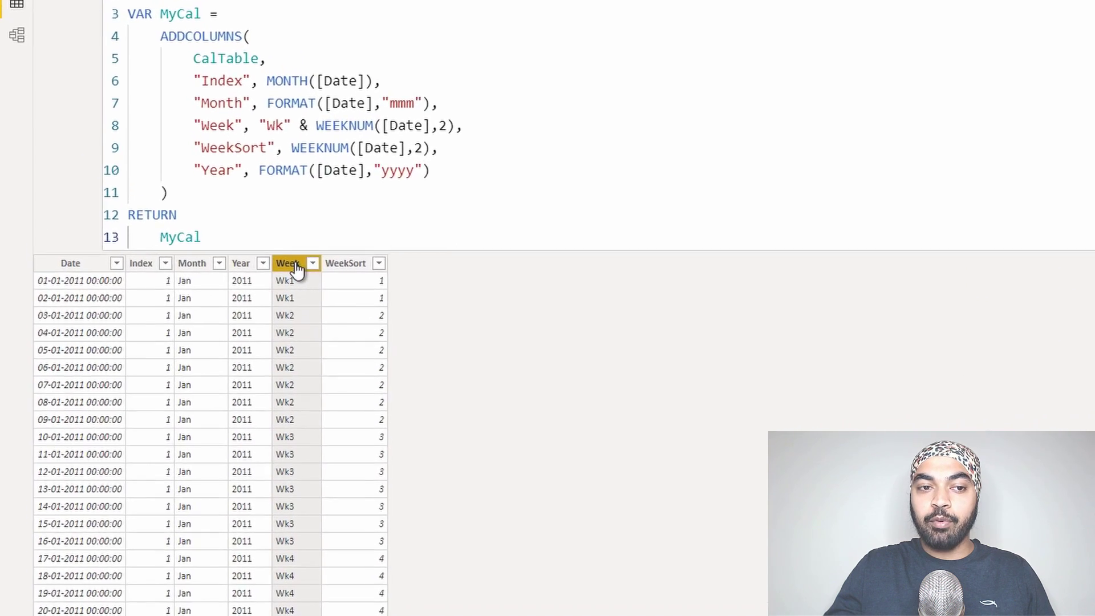
{"action": "left_click", "coordinate": [243, 280]}
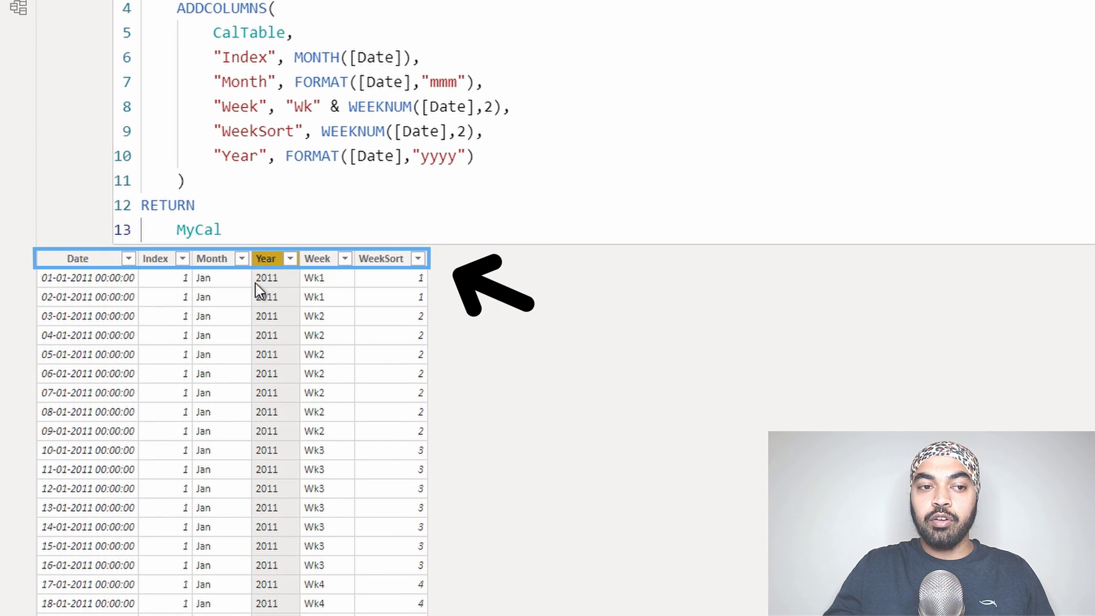
{"action": "left_click", "coordinate": [79, 259]}
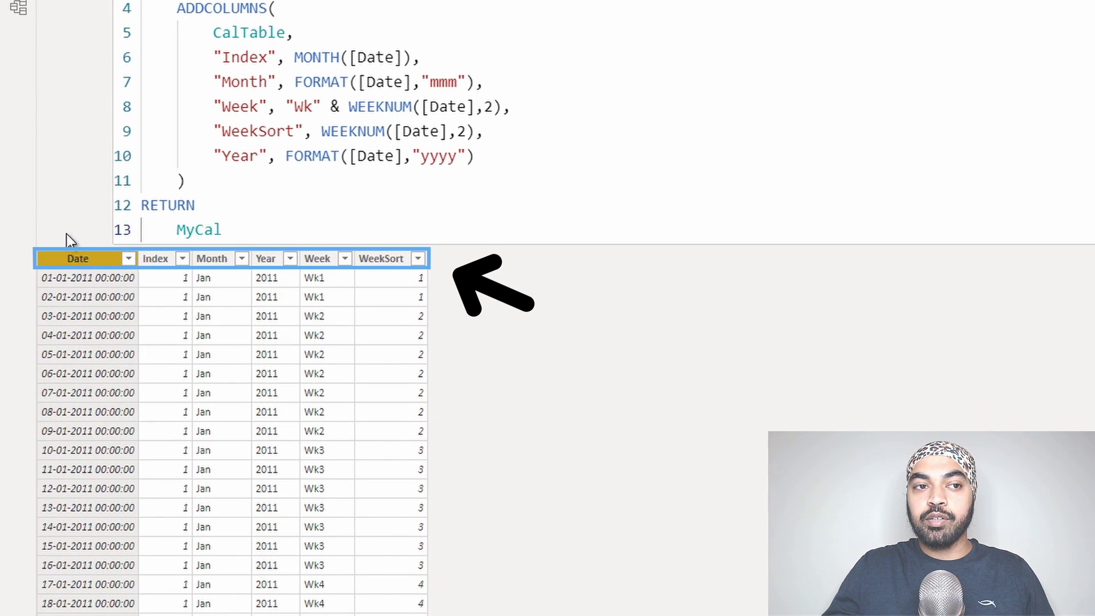
{"action": "left_click", "coordinate": [8, 65]}
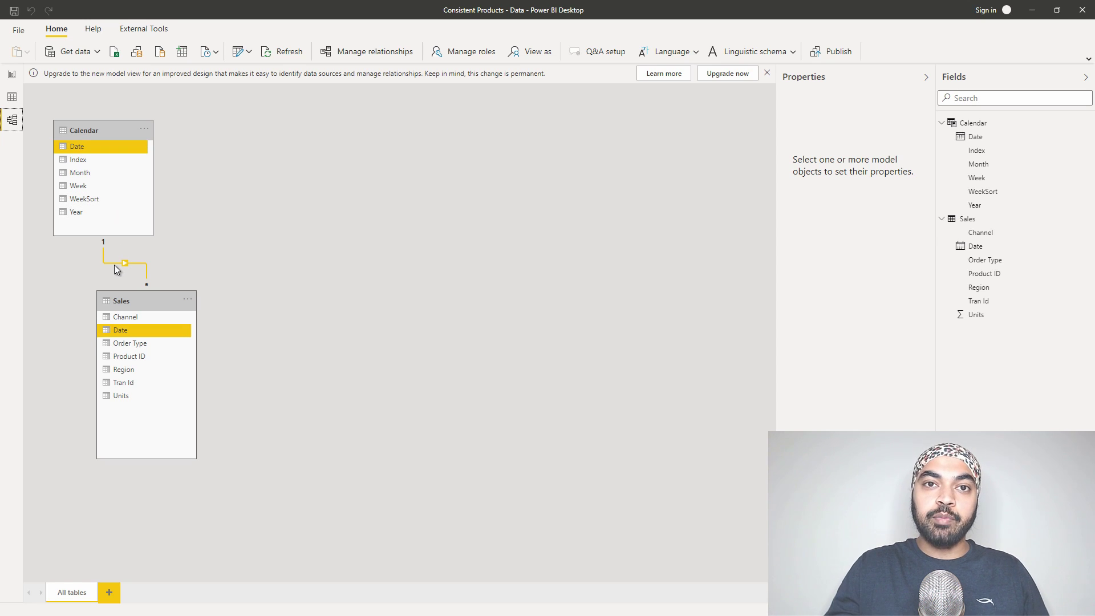
{"action": "left_click", "coordinate": [12, 79]}
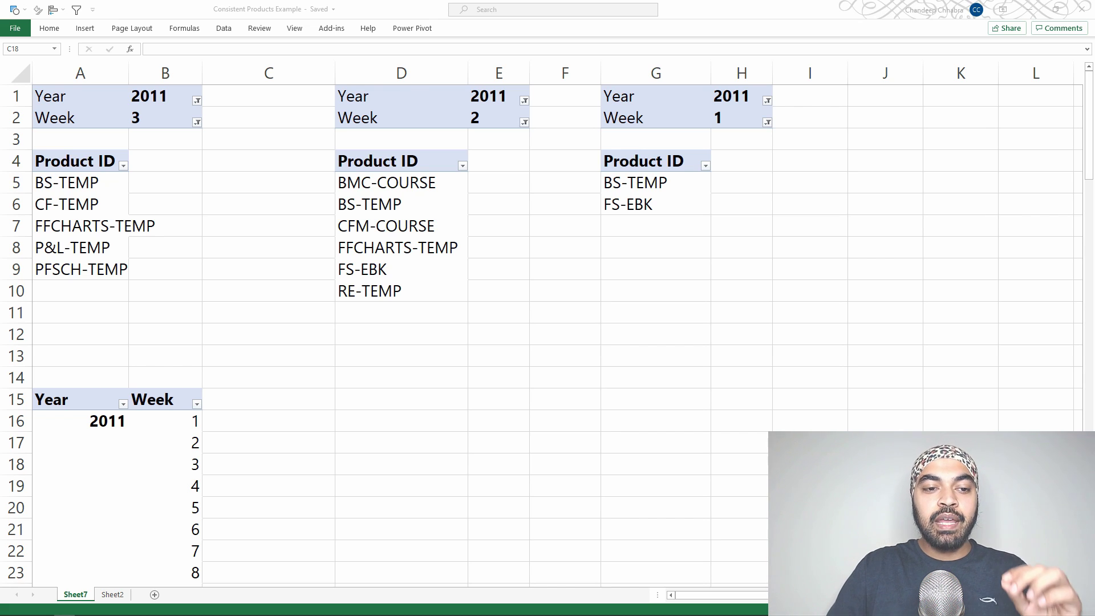
- Switch to the Excel example workbook and compare the product IDs sold in weeks 3, 2 and 1 of 2011
{"action": "left_click", "coordinate": [290, 460]}
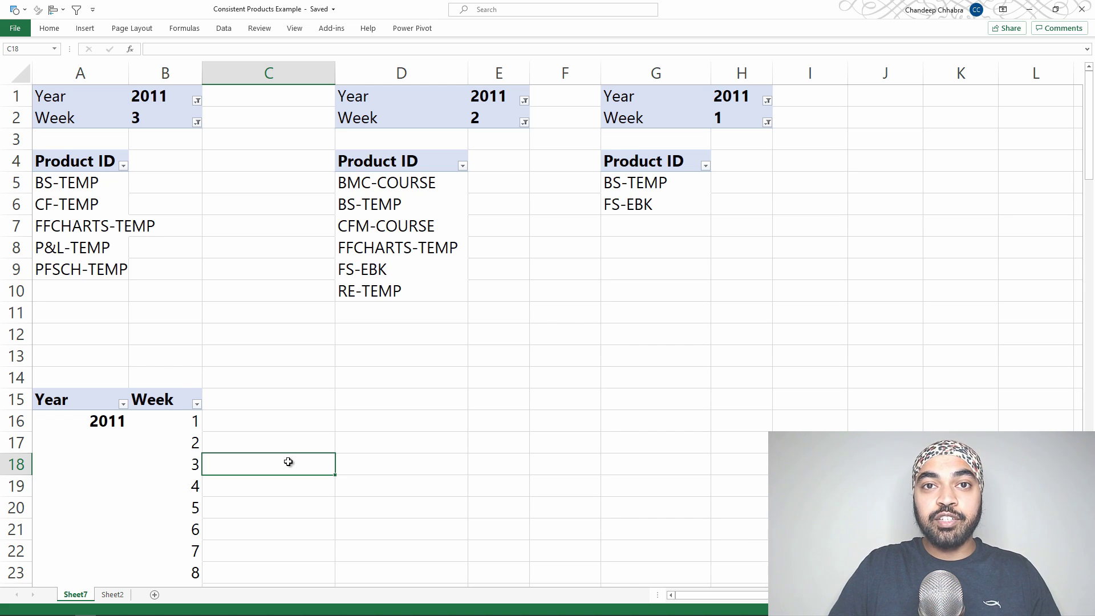
{"action": "left_click_drag", "start_coordinate": [64, 177], "coordinate": [64, 253]}
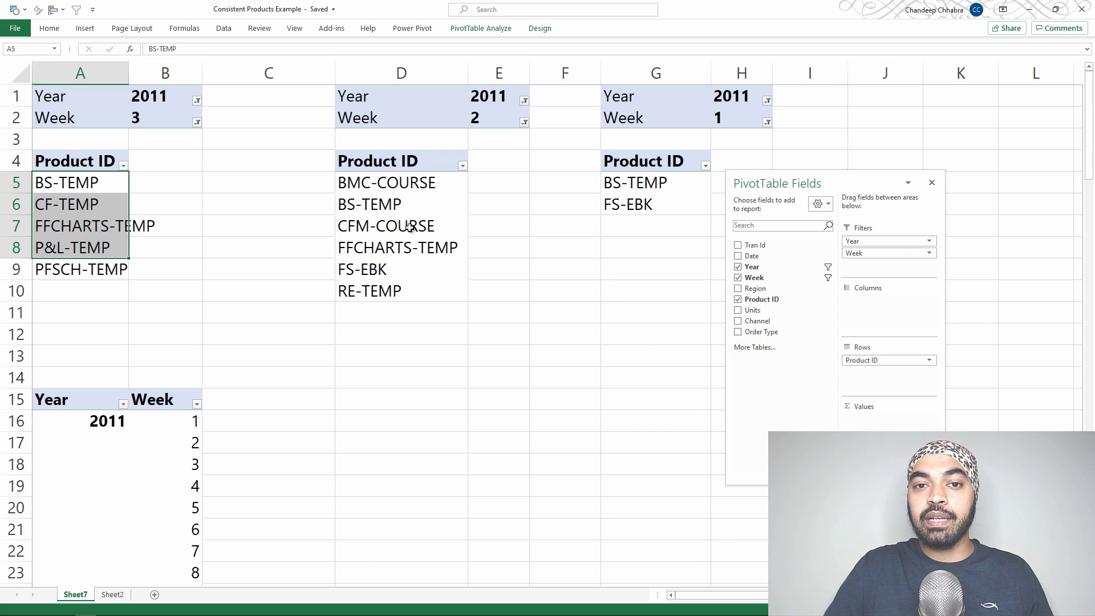
{"action": "left_click", "coordinate": [638, 296]}
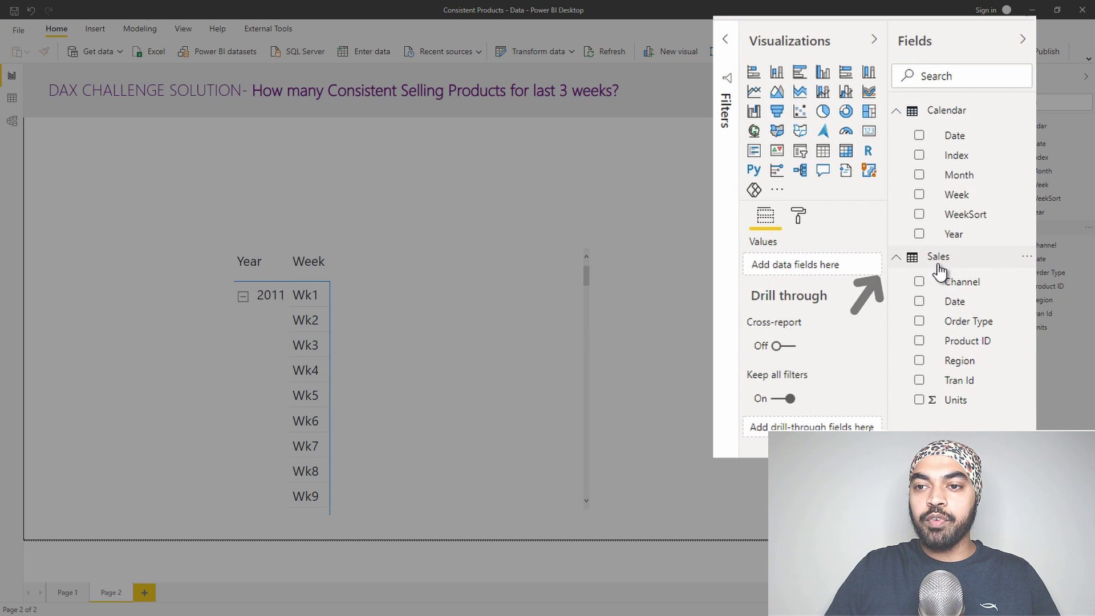
- Back in the Power BI report, create a new measure named Consistent Selling Prod in the Sales table
{"action": "right_click", "coordinate": [1025, 228]}
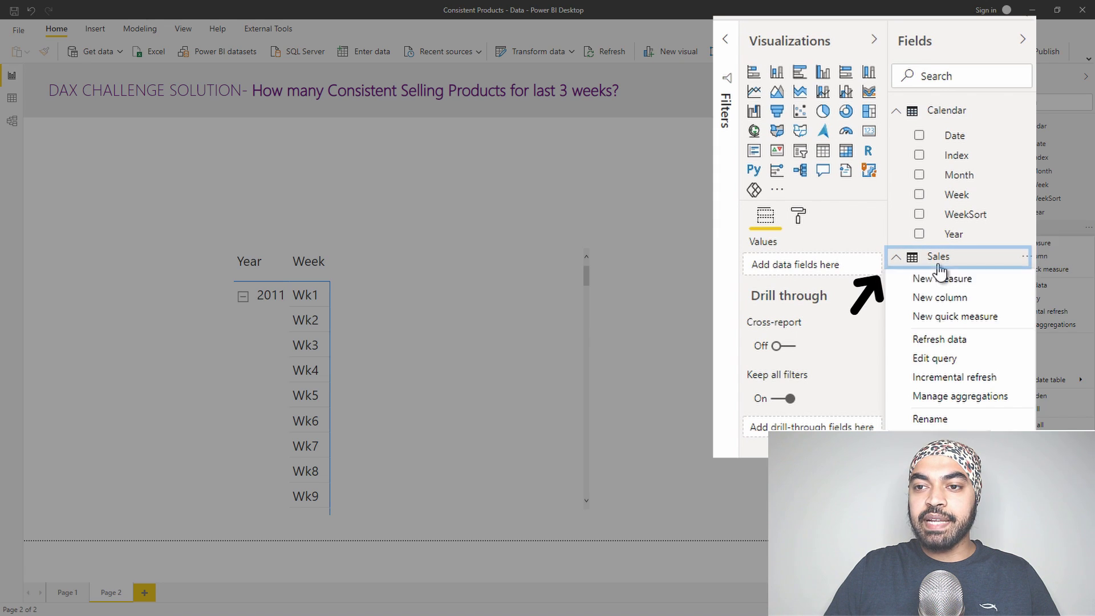
{"action": "left_click", "coordinate": [1026, 244]}
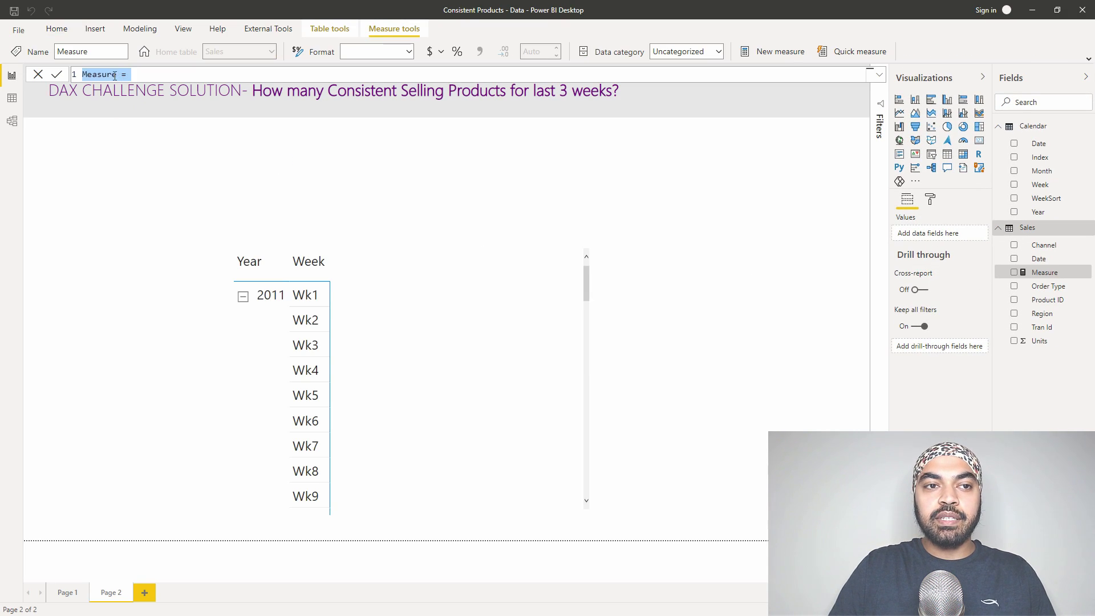
{"action": "double_click", "coordinate": [114, 76]}
{"action": "type", "text": "Consistent Selling Prod"}
{"action": "key", "text": "shift+Return"}
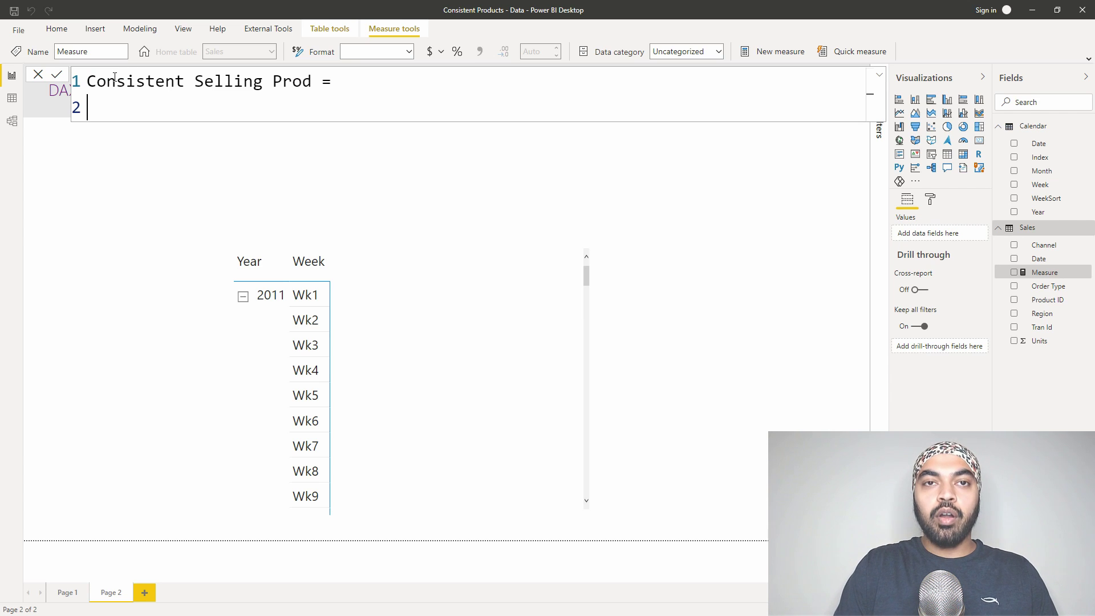
- Declare a variable named CurrentWk at the start of the measure's formula
{"action": "type", "text": "VAR "}
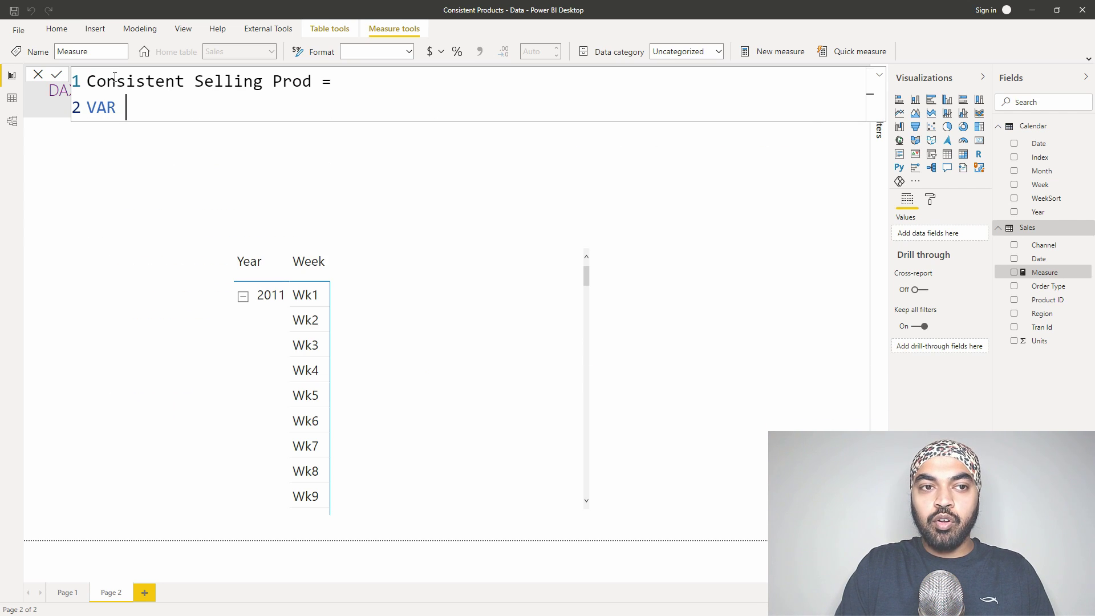
{"action": "type", "text": "Current"}
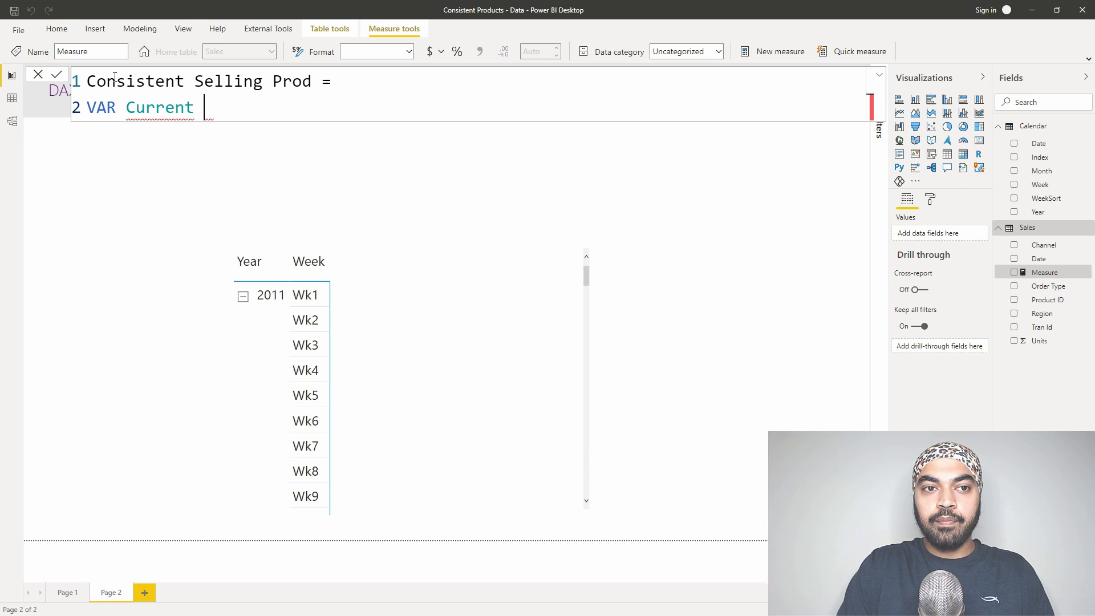
{"action": "type", "text": "Wk ="}
{"action": "key", "text": "shift+Return"}
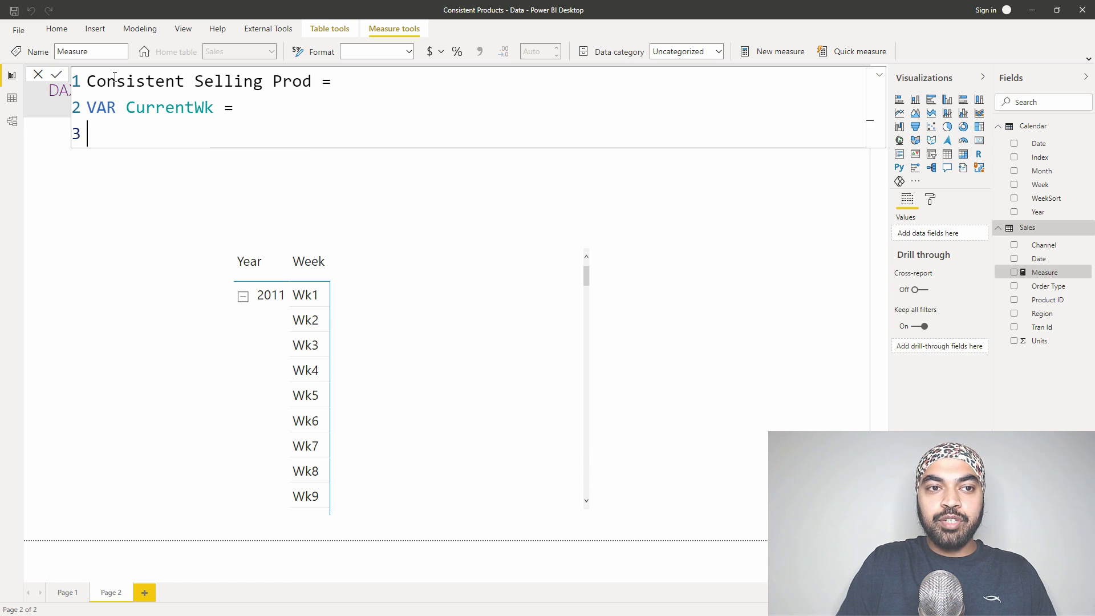
- Define CurrentWk as VALUES(Sales[Product ID]) on an indented line of its own
{"action": "type", "text": "va"}
{"action": "key", "text": "Home"}
{"action": "key", "text": "Tab"}
{"action": "key", "text": "End"}
{"action": "type", "text": "l"}
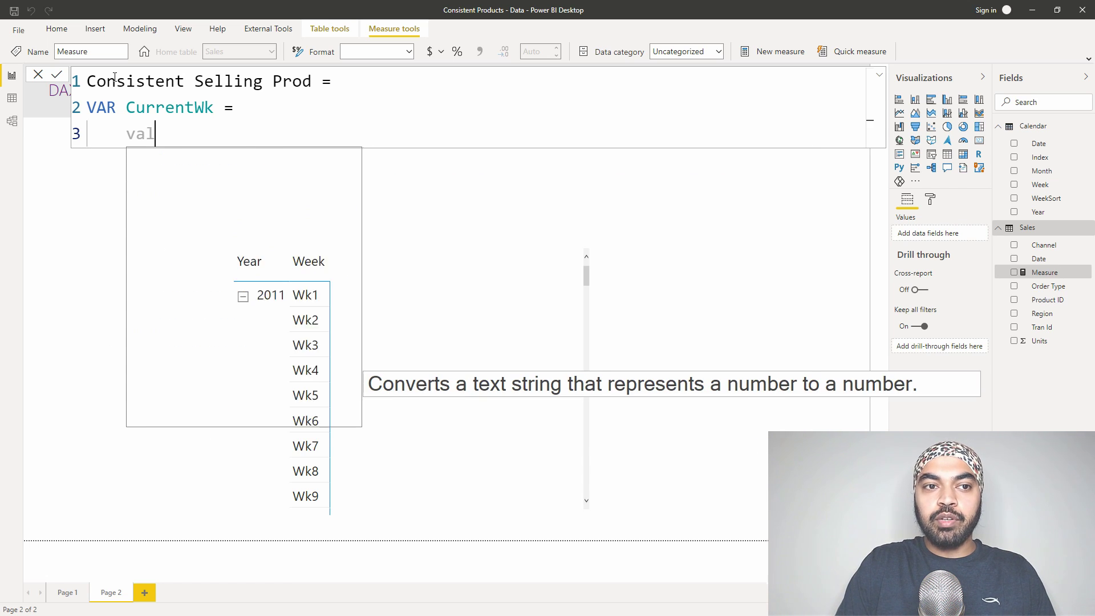
{"action": "key", "text": "Down"}
{"action": "key", "text": "Tab"}
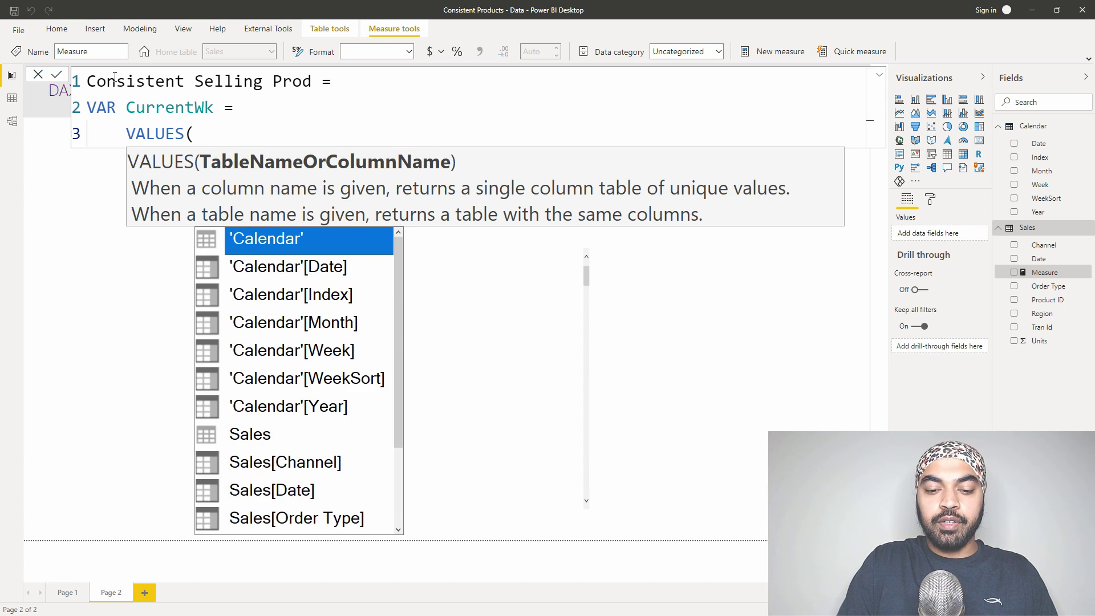
{"action": "type", "text": "sal"}
{"action": "key", "text": "Down"}
{"action": "key", "text": "Down"}
{"action": "key", "text": "Down"}
{"action": "key", "text": "Down"}
{"action": "key", "text": "Tab"}
{"action": "type", "text": ")"}
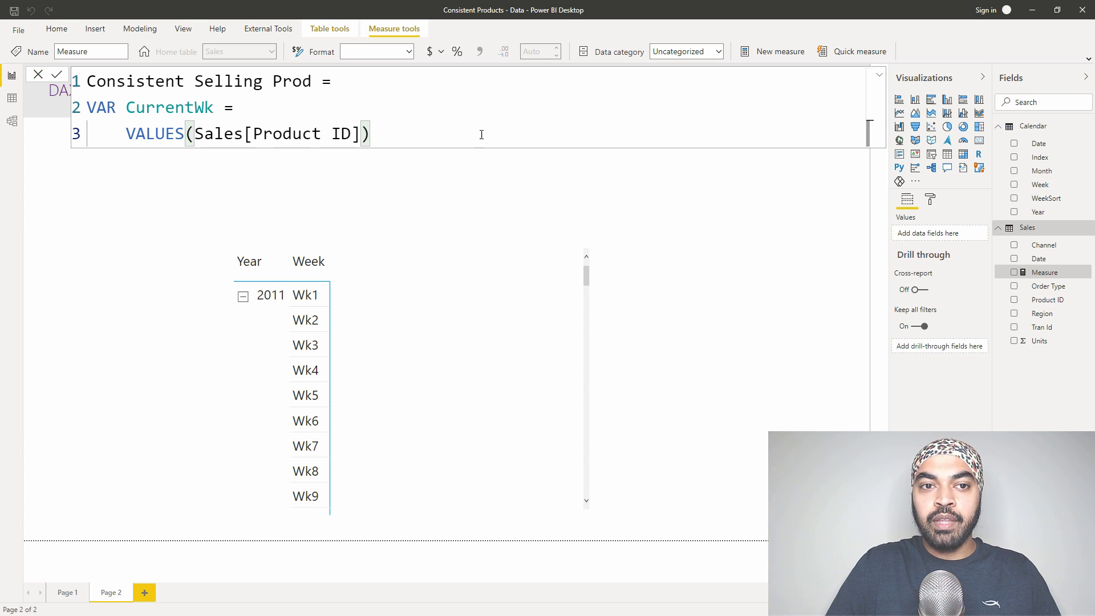
- Add a RETURN clause to the measure that outputs COUNTROWS(CurrentWk)
{"action": "key", "text": "shift+Return"}
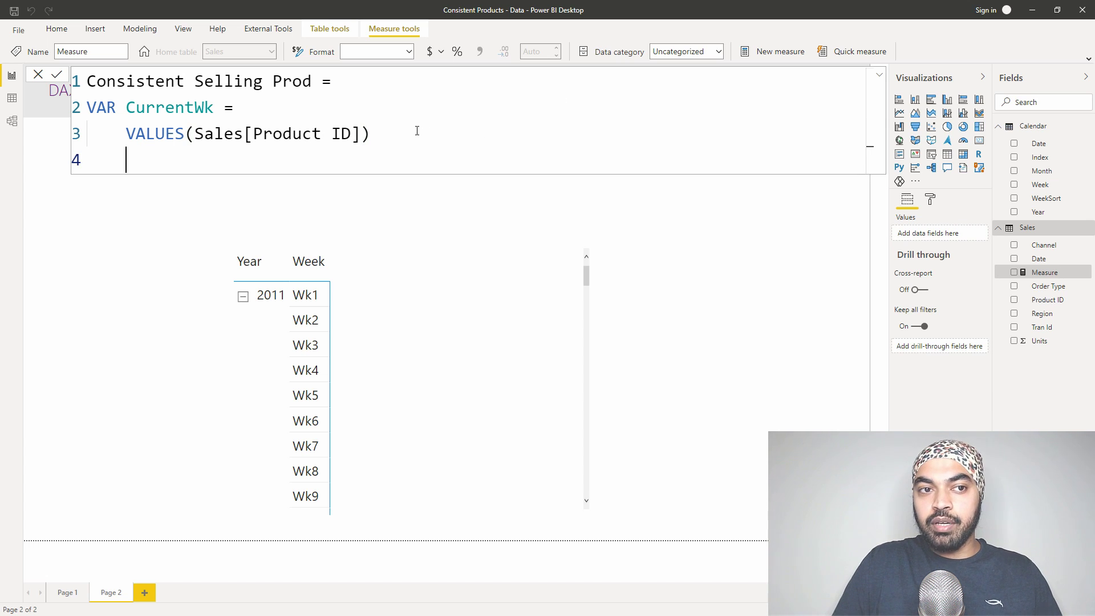
{"action": "type", "text": "RETURN"}
{"action": "key", "text": "shift+Tab"}
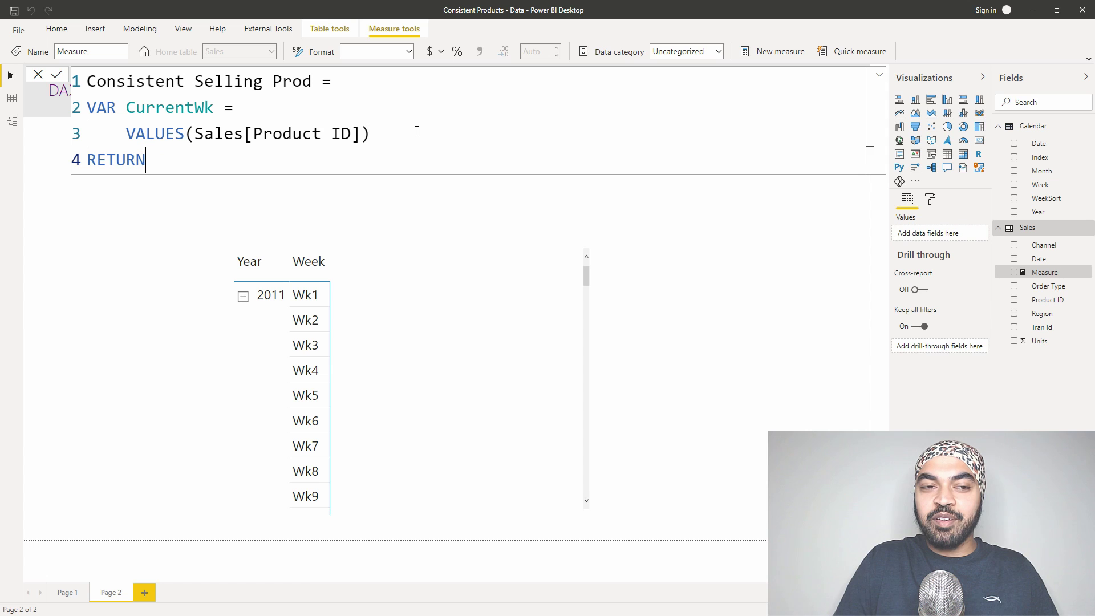
{"action": "key", "text": "shift+Return"}
{"action": "key", "text": "Tab"}
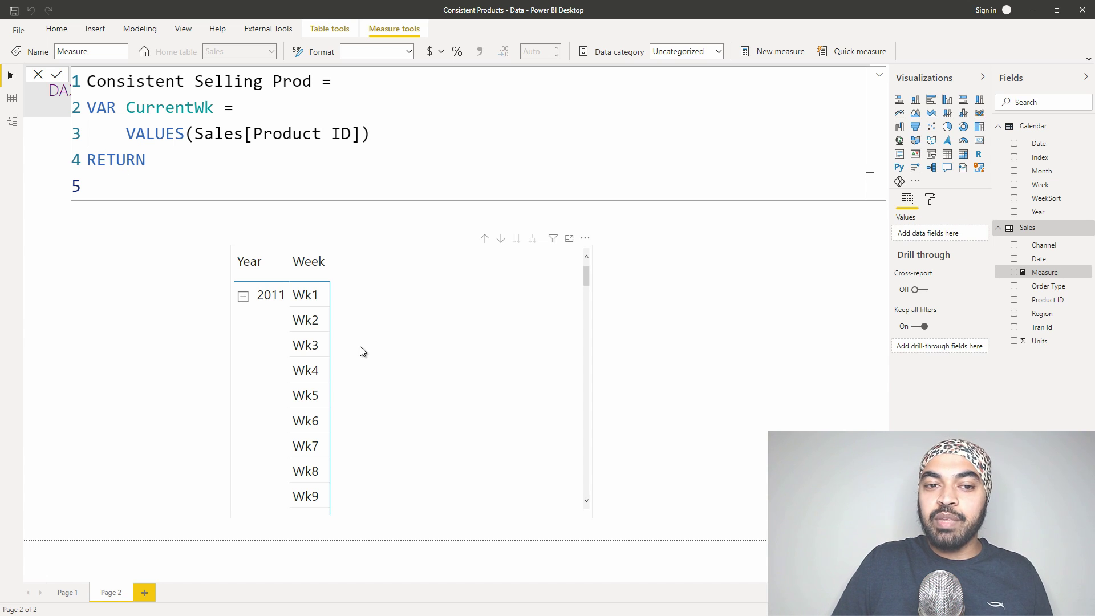
{"action": "type", "text": "count"}
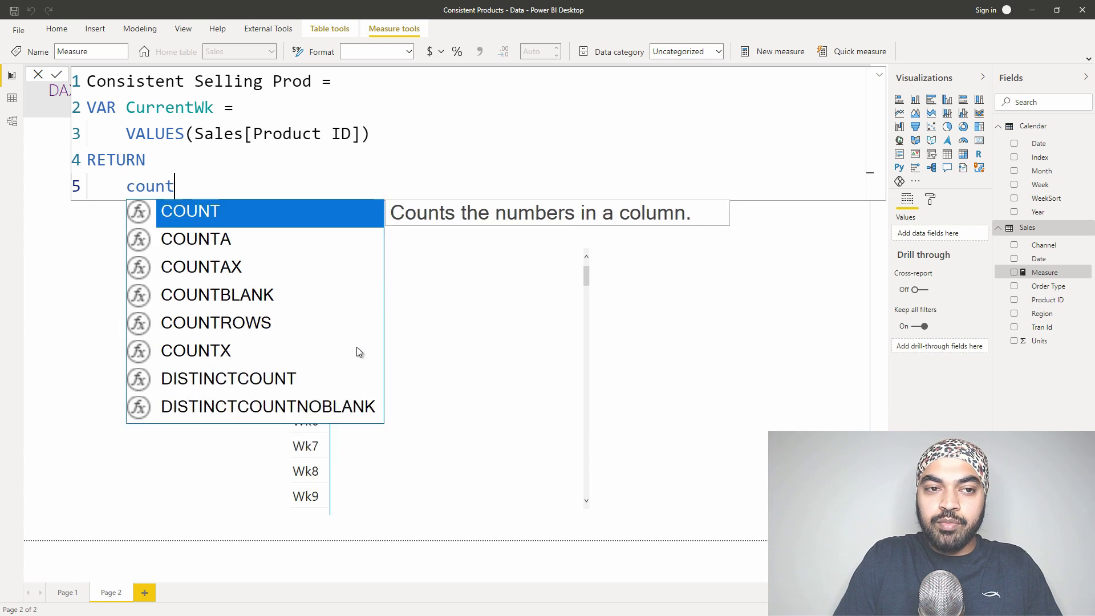
{"action": "key", "text": "Down"}
{"action": "key", "text": "Down"}
{"action": "key", "text": "Down"}
{"action": "key", "text": "Down"}
{"action": "key", "text": "Tab"}
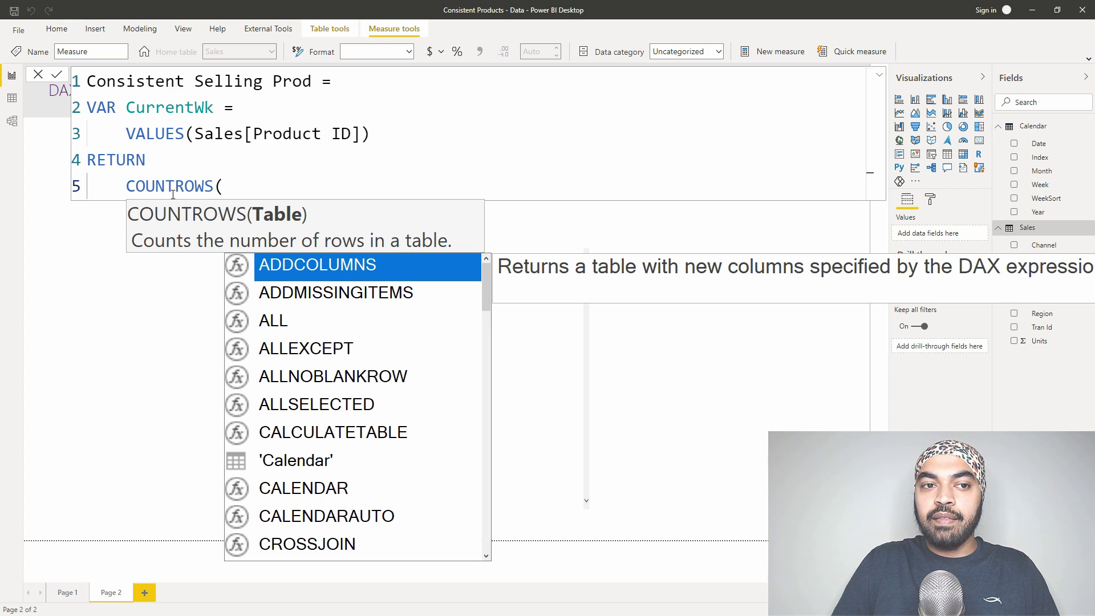
{"action": "type", "text": "cu"}
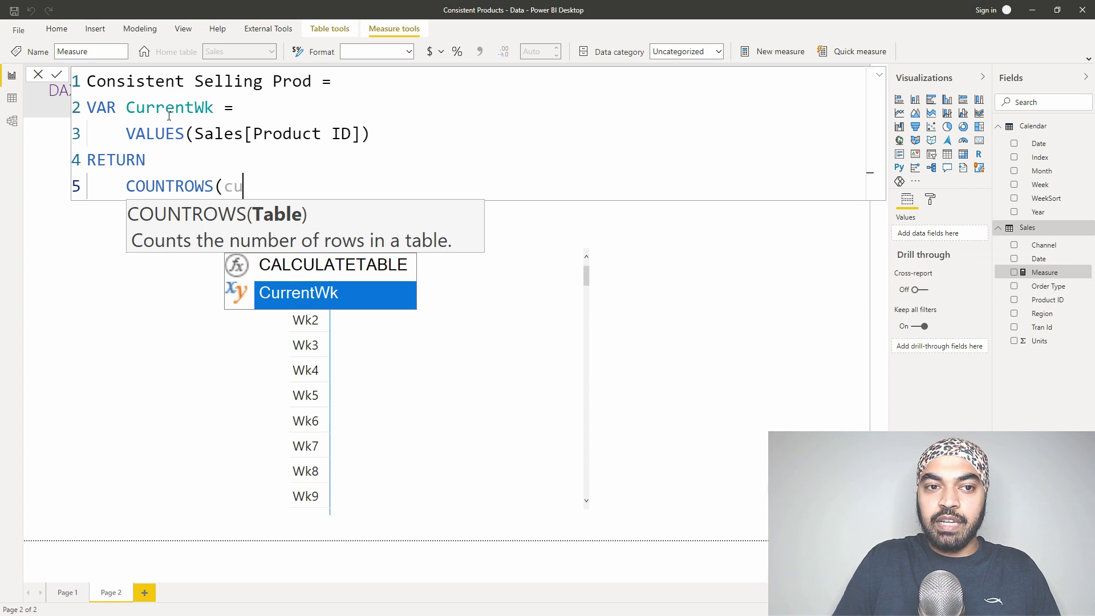
{"action": "key", "text": "Tab"}
{"action": "type", "text": ")"}
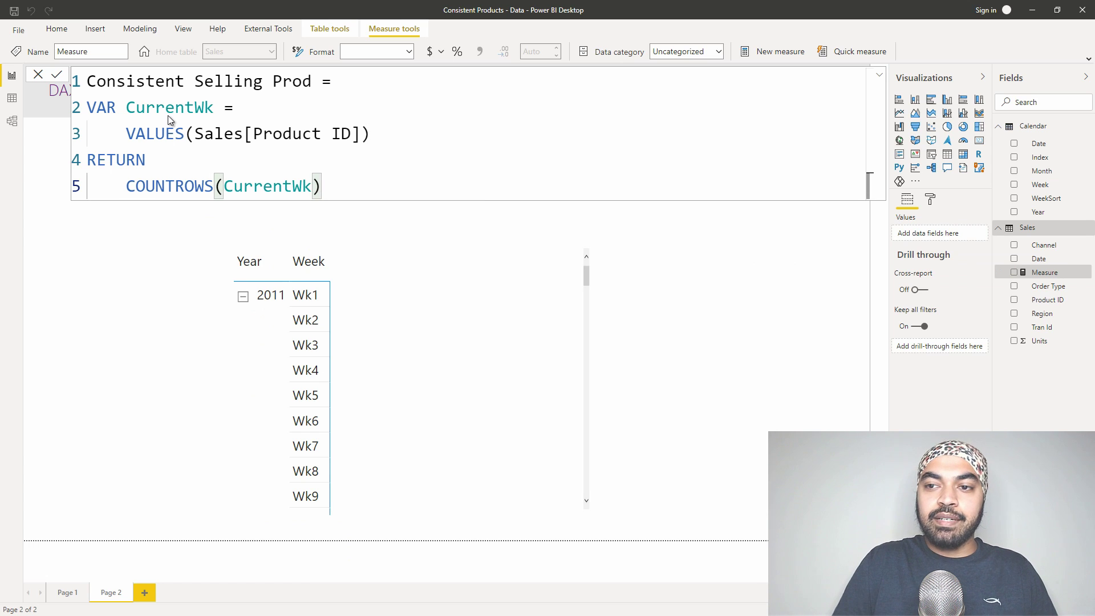
- Commit the Consistent Selling Prod measure and add it to the values of the Year and Week matrix
{"action": "key", "text": "Return"}
{"action": "left_click_drag", "start_coordinate": [1054, 260], "coordinate": [384, 321]}
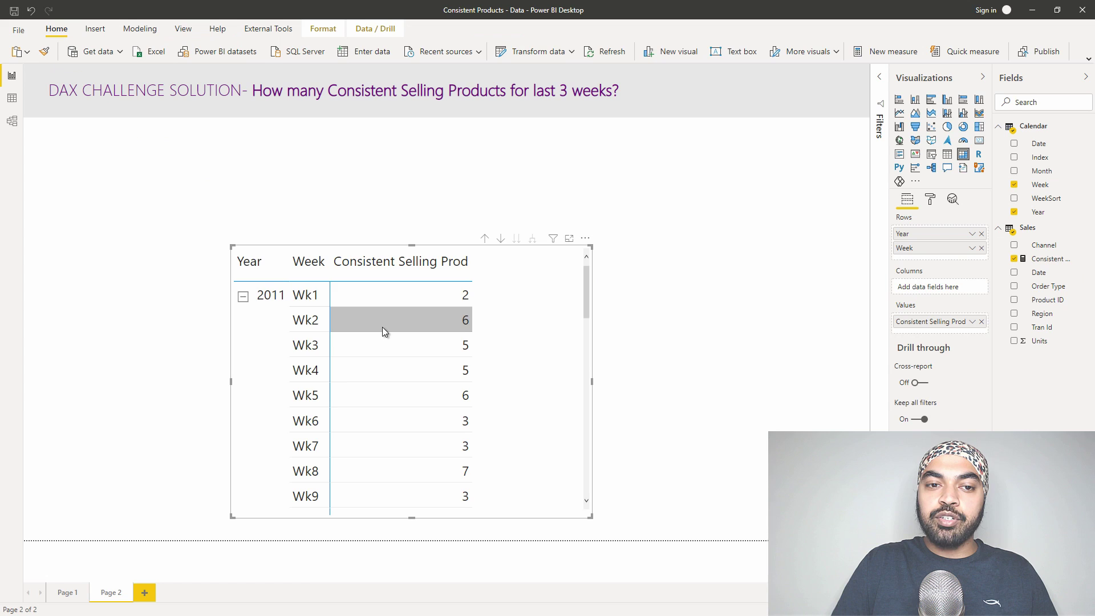
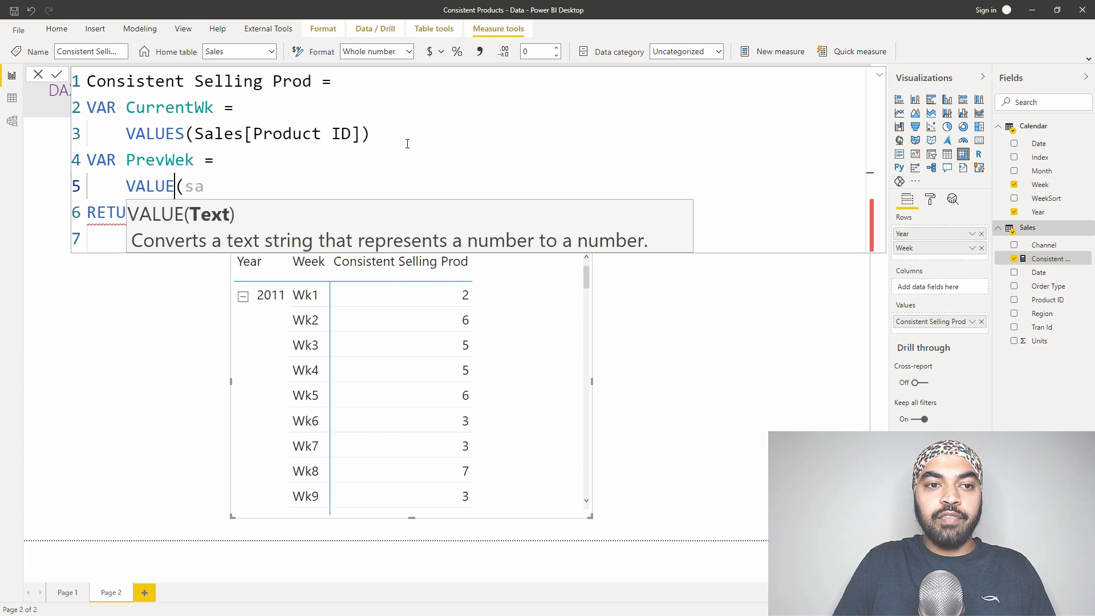
- Complete the PrevWek variable's expression in the measure as VALUES(Sales[Product ID])
{"action": "type", "text": "S"}
{"action": "key", "text": "Right"}
{"action": "key", "text": "Right"}
{"action": "key", "text": "Right"}
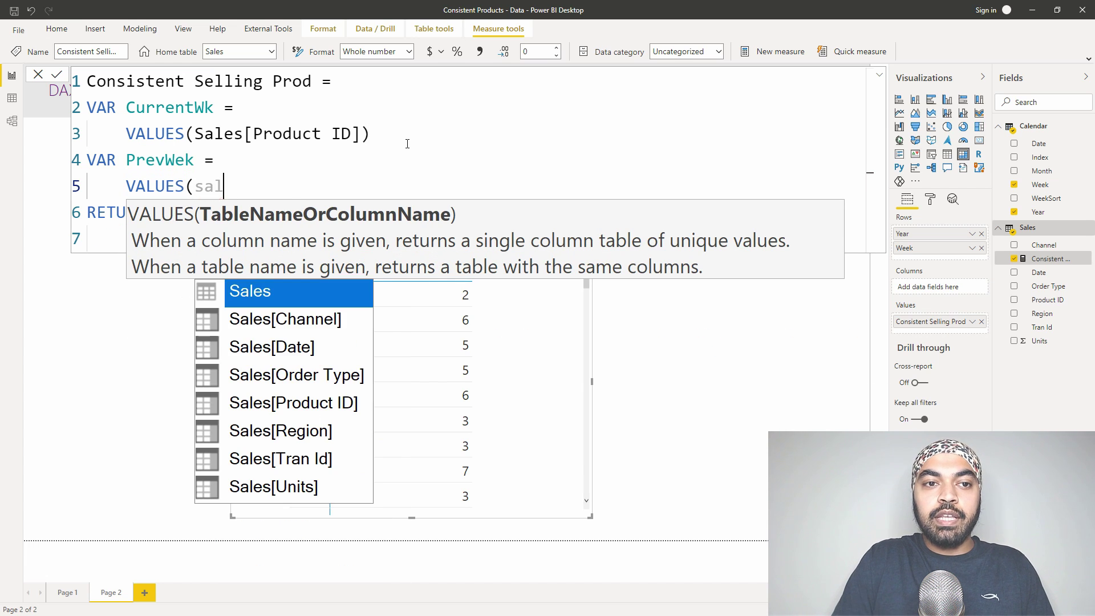
{"action": "type", "text": "les"}
{"action": "key", "text": "Down"}
{"action": "key", "text": "Down"}
{"action": "key", "text": "Down"}
{"action": "key", "text": "Down"}
{"action": "key", "text": "Tab"}
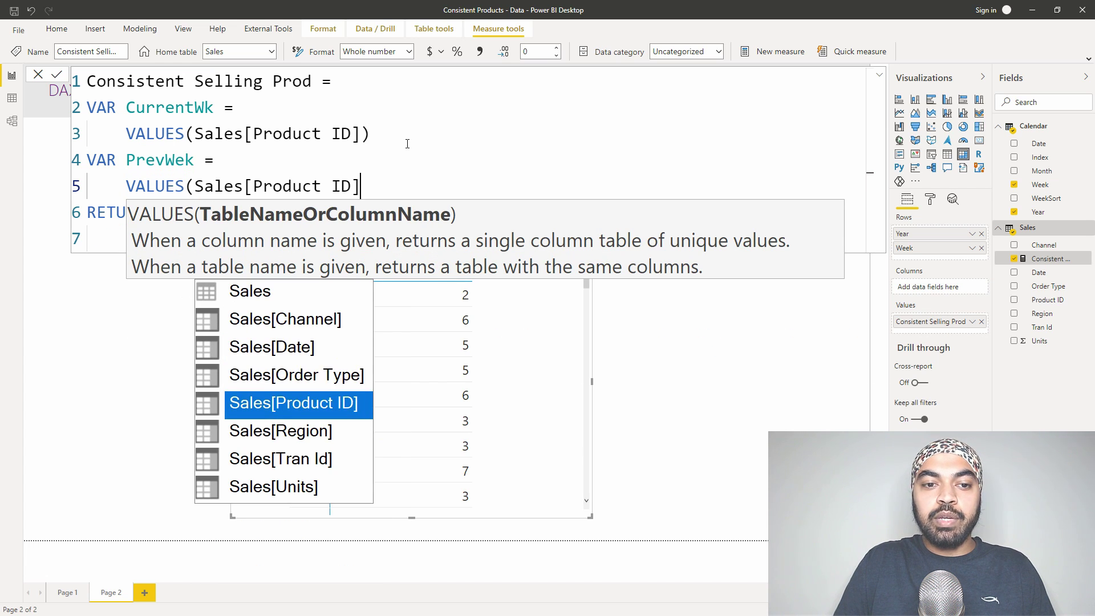
{"action": "type", "text": ")"}
- Wrap PrevWek's VALUES expression in an opening CALCULATETABLE call, keeping VALUES on its own indented line
{"action": "key", "text": "Up"}
{"action": "key", "text": "Right"}
{"action": "key", "text": "ctrl+Right"}
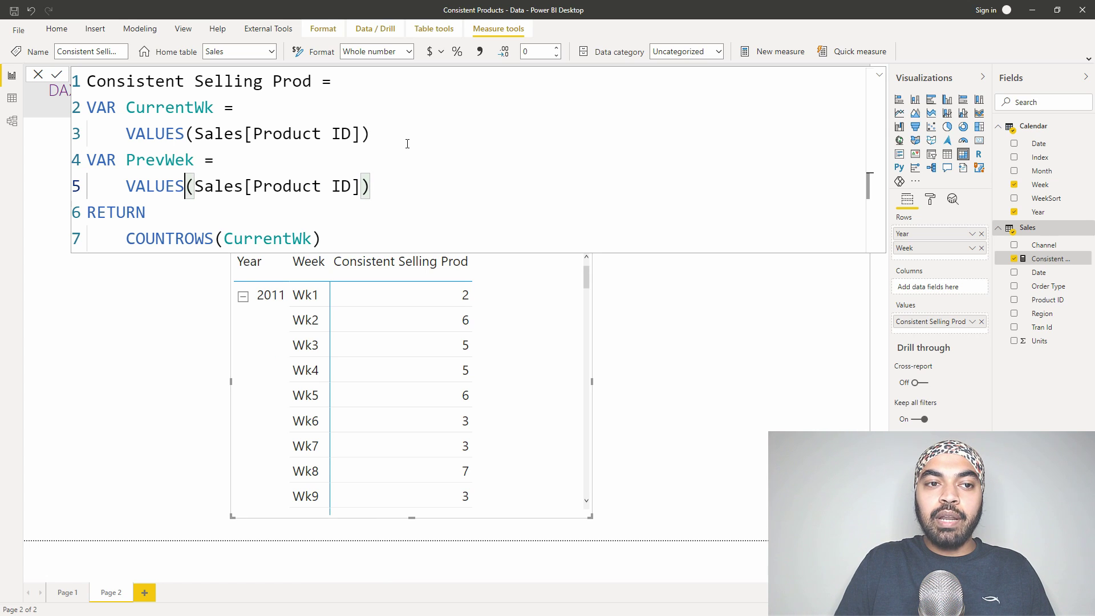
{"action": "key", "text": "ctrl+Left"}
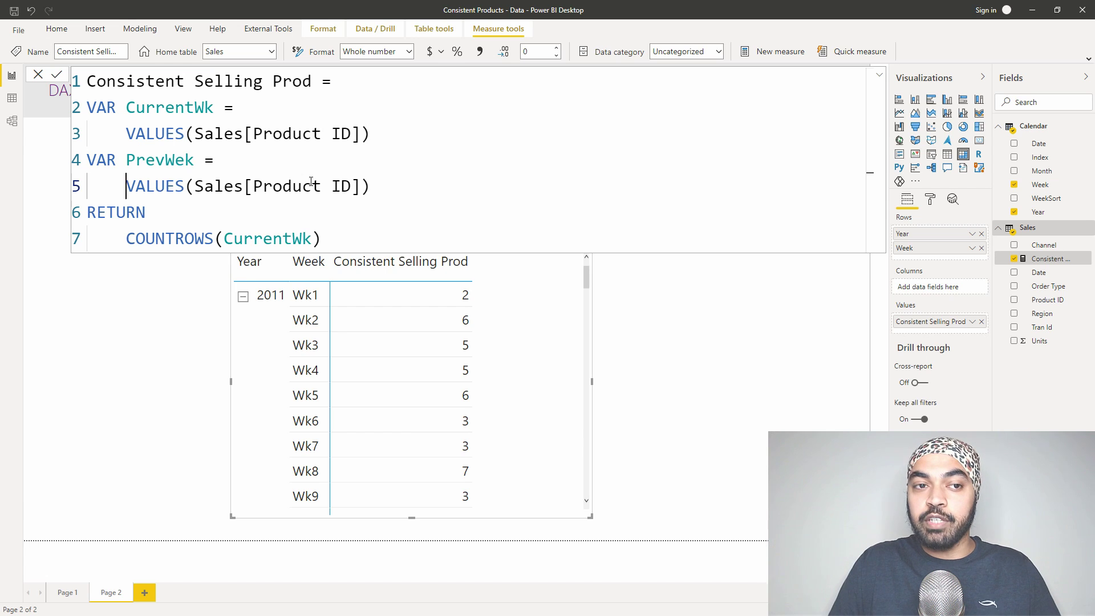
{"action": "key", "text": "Return"}
{"action": "key", "text": "Up"}
{"action": "type", "text": "cal"}
{"action": "key", "text": "Down"}
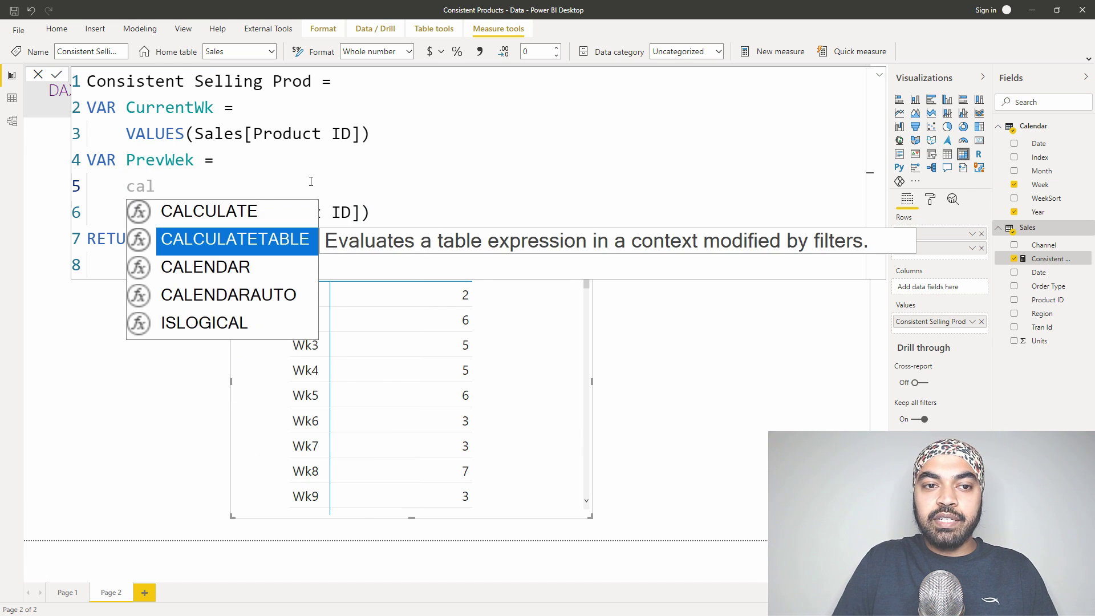
{"action": "key", "text": "Tab"}
{"action": "key", "text": "Return"}
{"action": "key", "text": "Delete"}
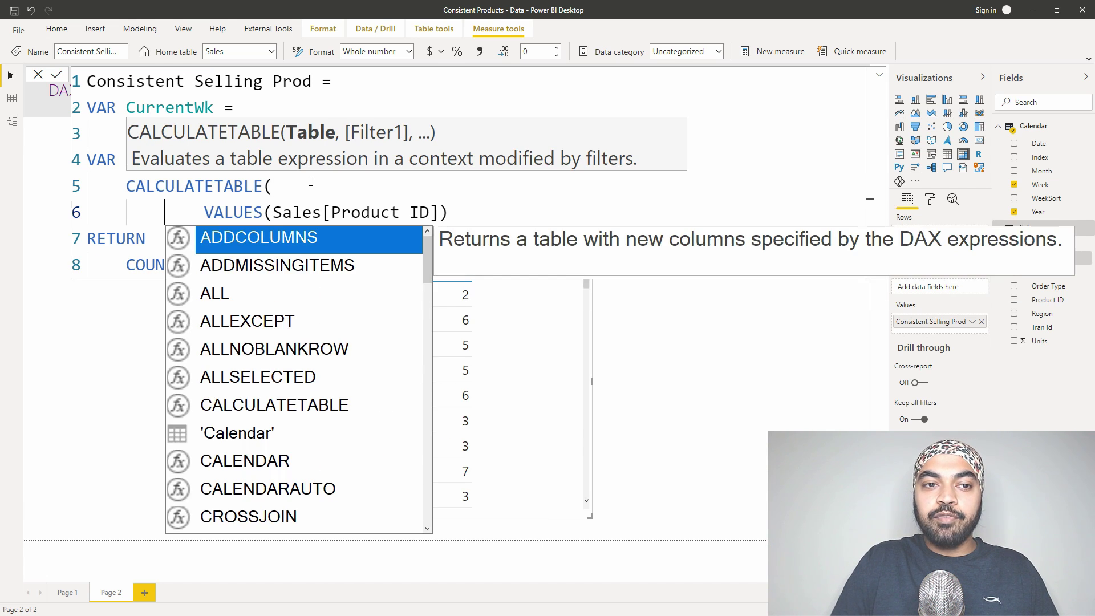
{"action": "key", "text": "ctrl+shift+Right"}
{"action": "key", "text": "Delete"}
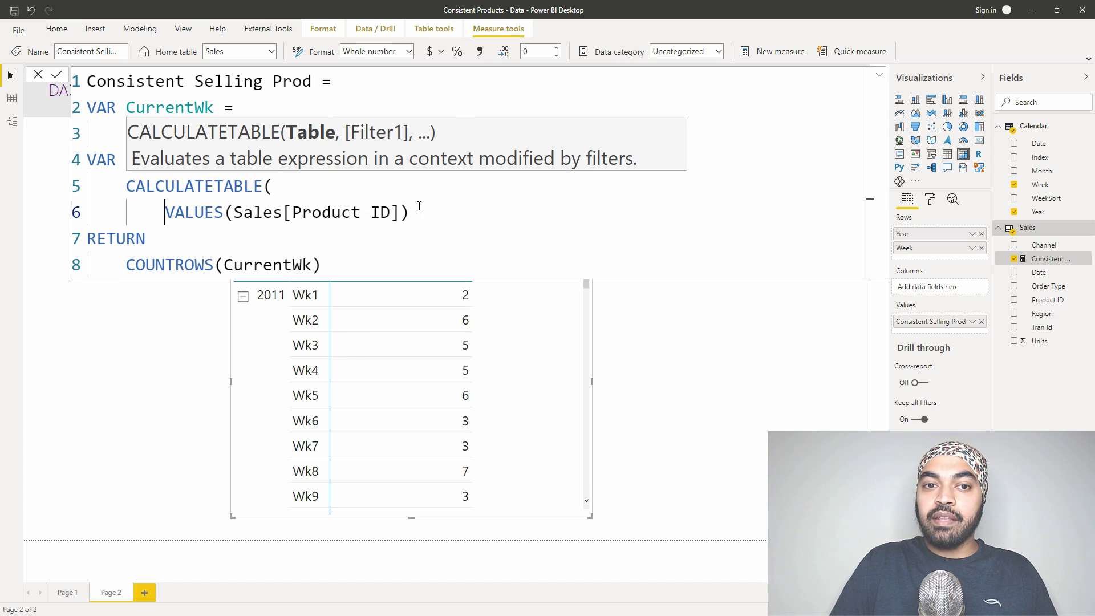
- Add an opening DATESBETWEEN call on a separate line as the filter argument of CALCULATETABLE
{"action": "key", "text": "End"}
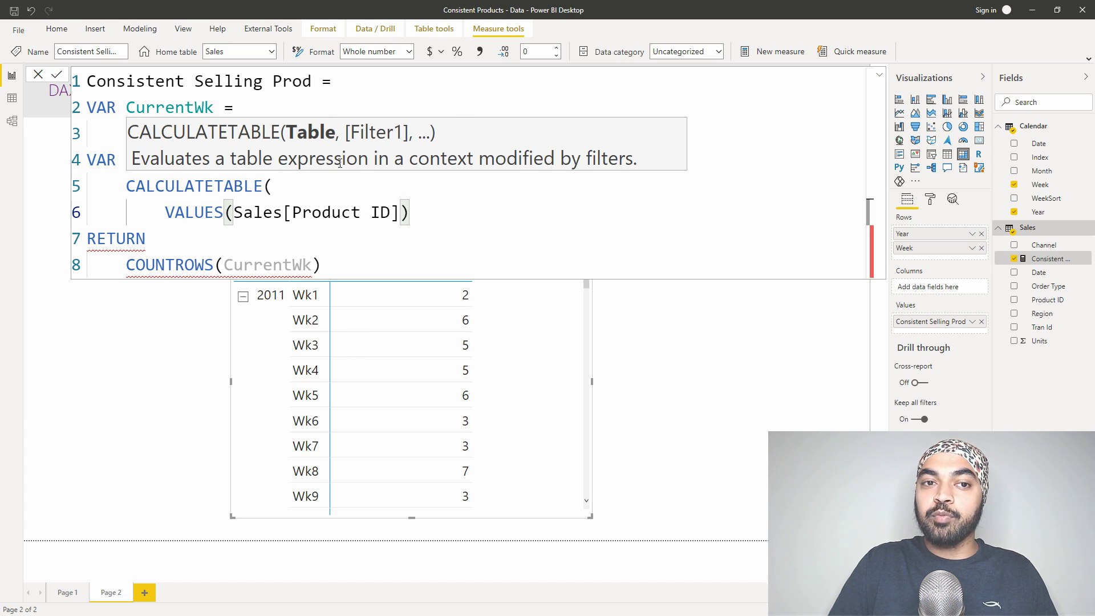
{"action": "key", "text": "Return"}
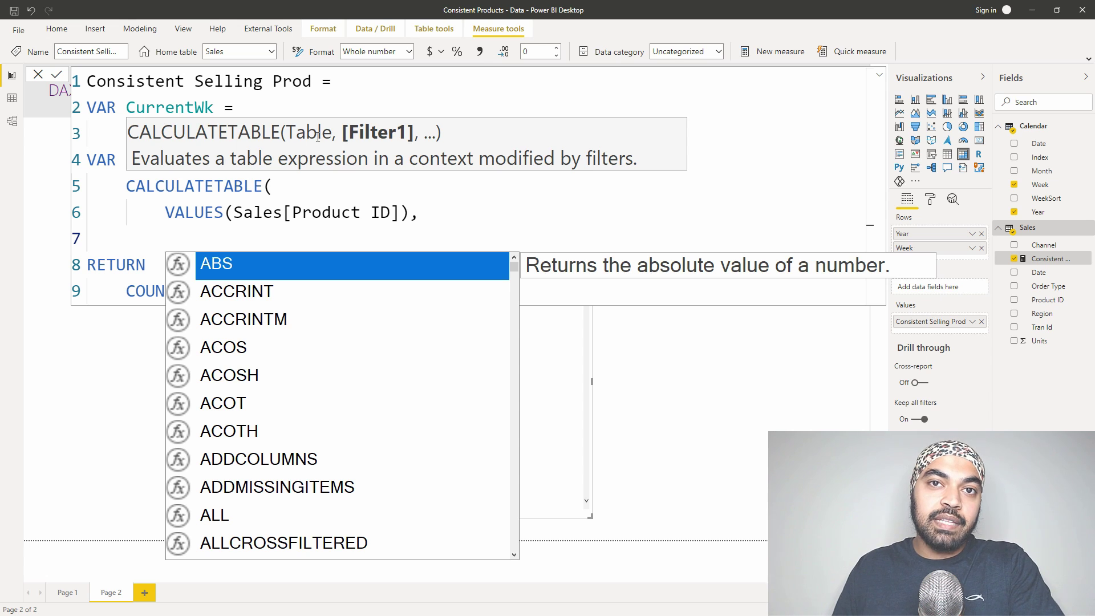
{"action": "type", "text": "date"}
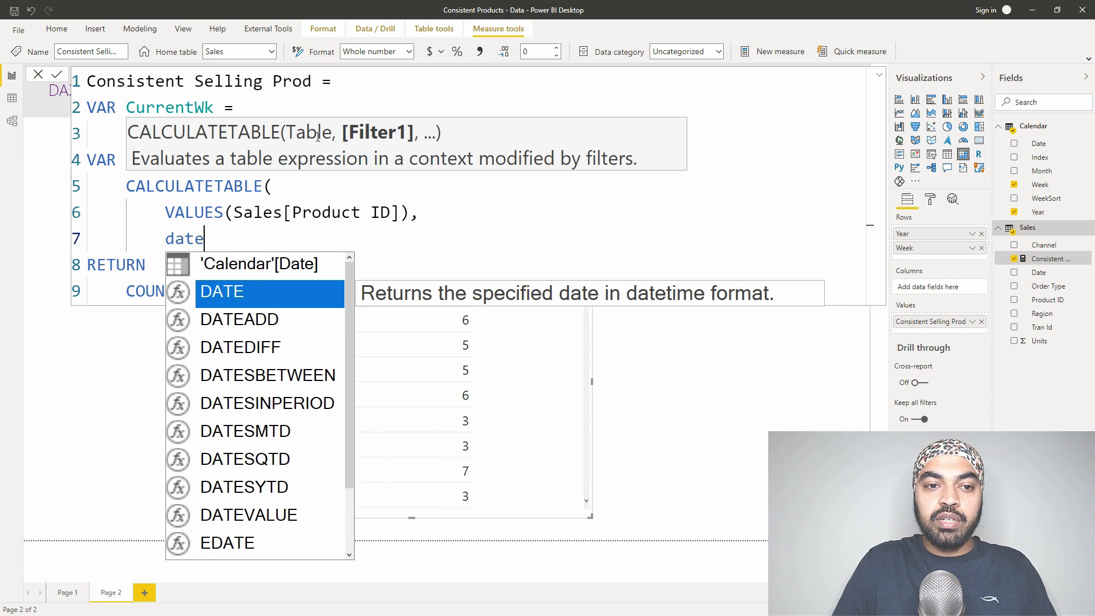
{"action": "key", "text": "Down"}
{"action": "key", "text": "Down"}
{"action": "key", "text": "Down"}
{"action": "key", "text": "Tab"}
{"action": "key", "text": "shift+Return"}
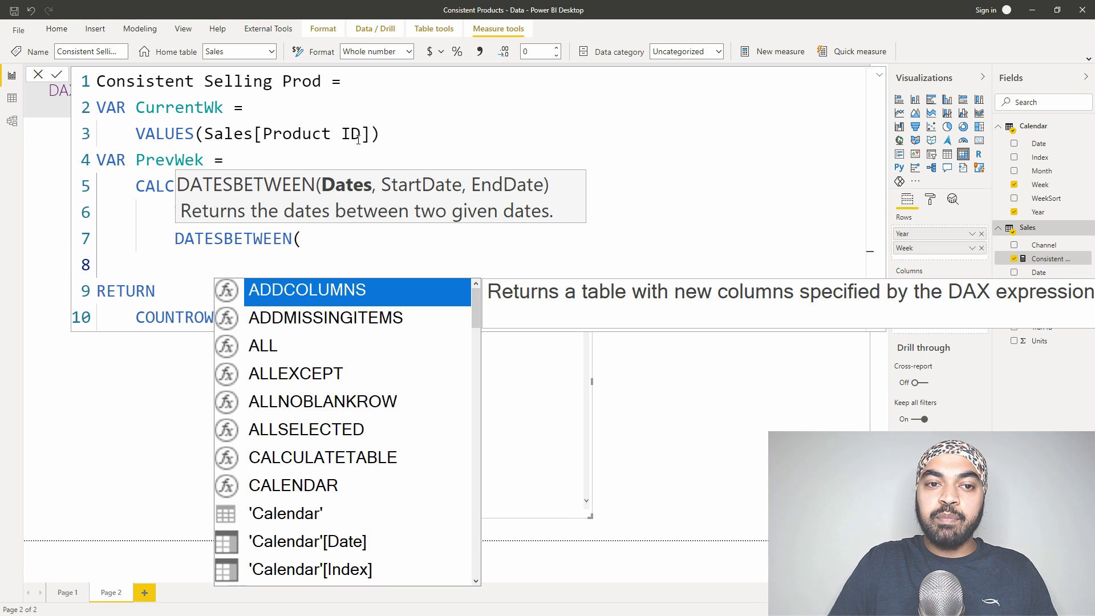
- Set the Dates argument of DATESBETWEEN to 'Calendar'[Date]
{"action": "type", "text": "cal"}
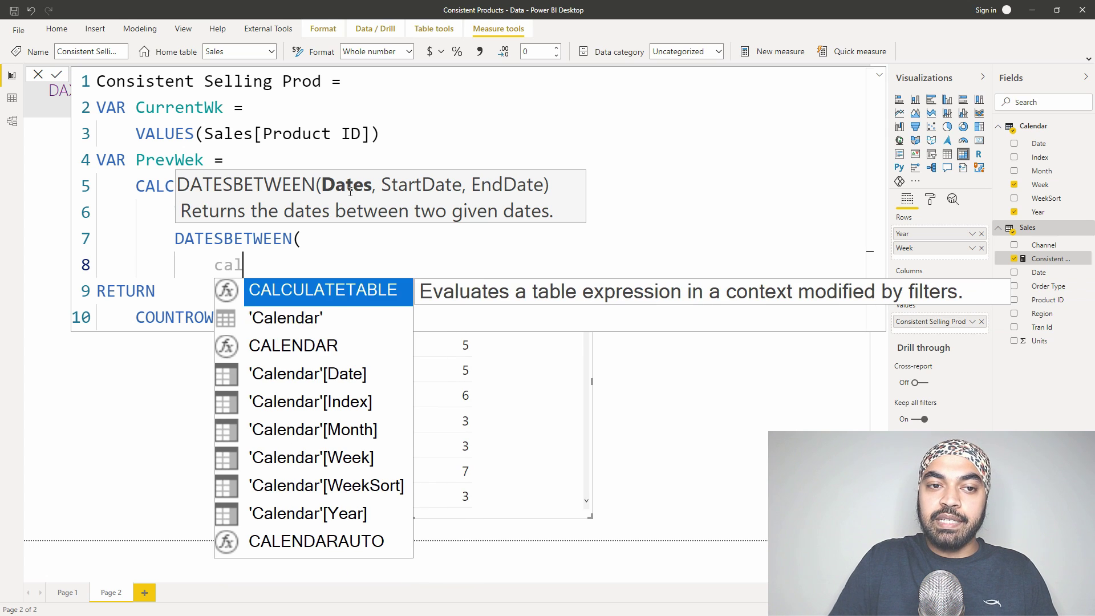
{"action": "key", "text": "Down"}
{"action": "key", "text": "Down"}
{"action": "key", "text": "Down"}
{"action": "key", "text": "Tab"}
{"action": "type", "text": ","}
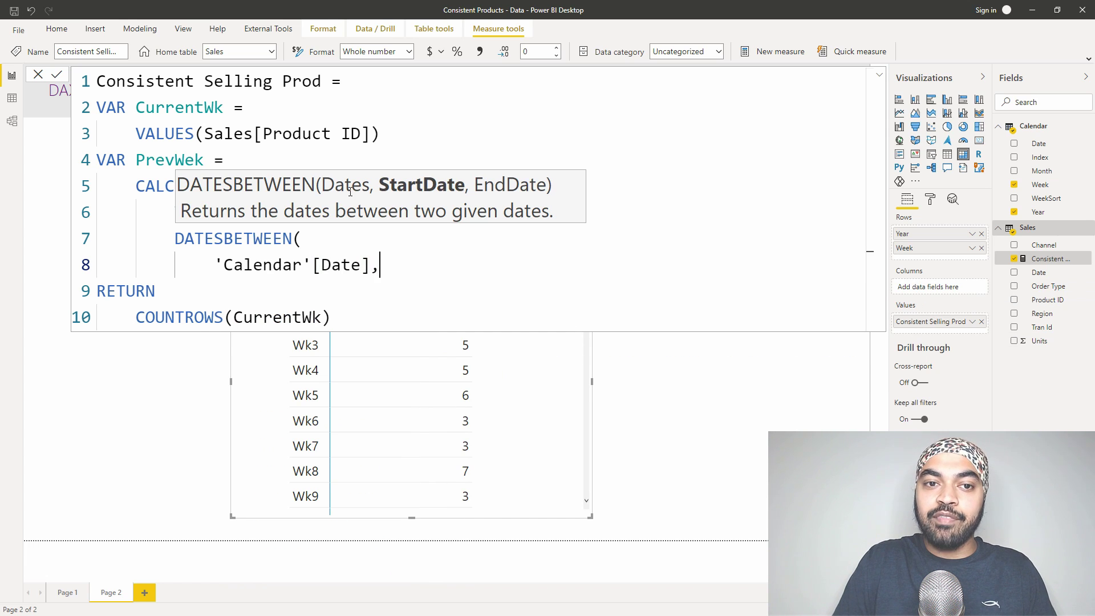
- Add MIN('Calendar'[Date]) - 7 on a separate line as the start date of DATESBETWEEN
{"action": "key", "text": "shift+Return"}
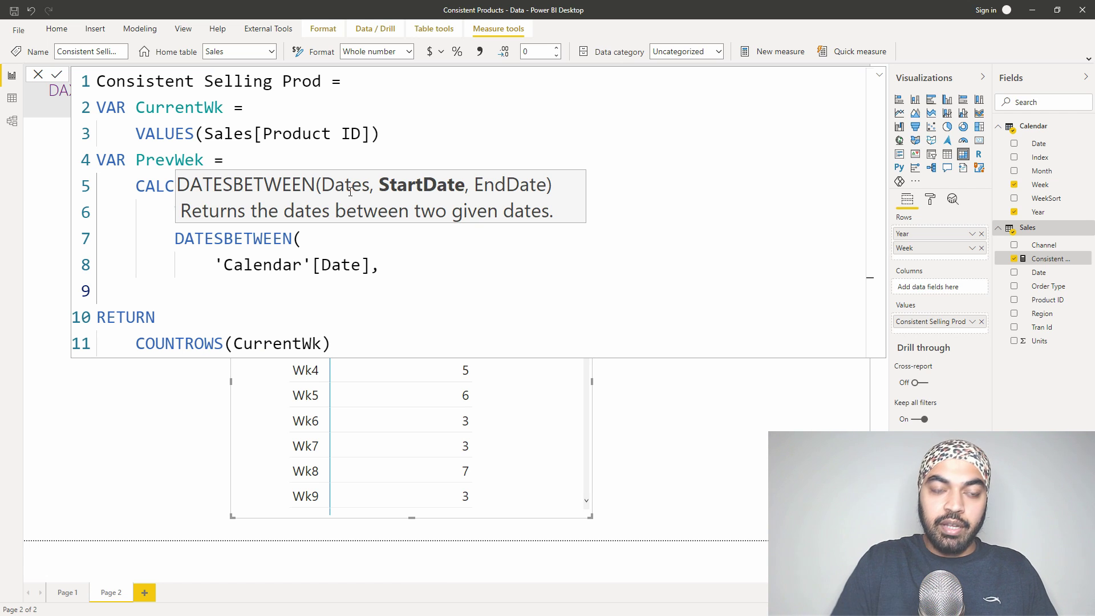
{"action": "type", "text": "MIN(c"}
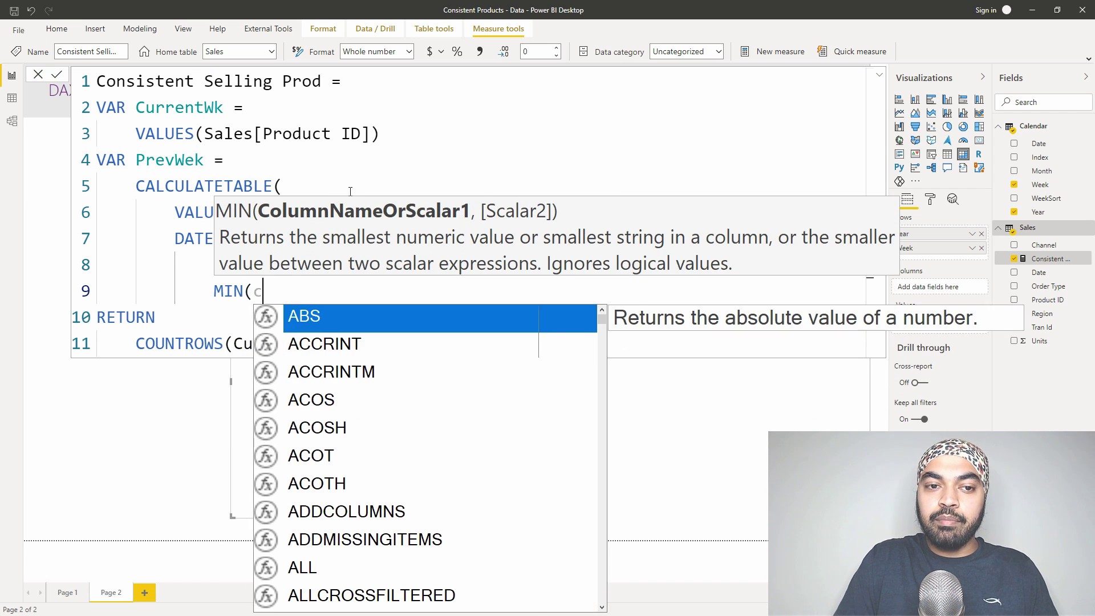
{"action": "type", "text": "al"}
{"action": "key", "text": "Down"}
{"action": "key", "text": "Down"}
{"action": "key", "text": "Down"}
{"action": "key", "text": "Down"}
{"action": "key", "text": "Tab"}
{"action": "type", "text": ")"}
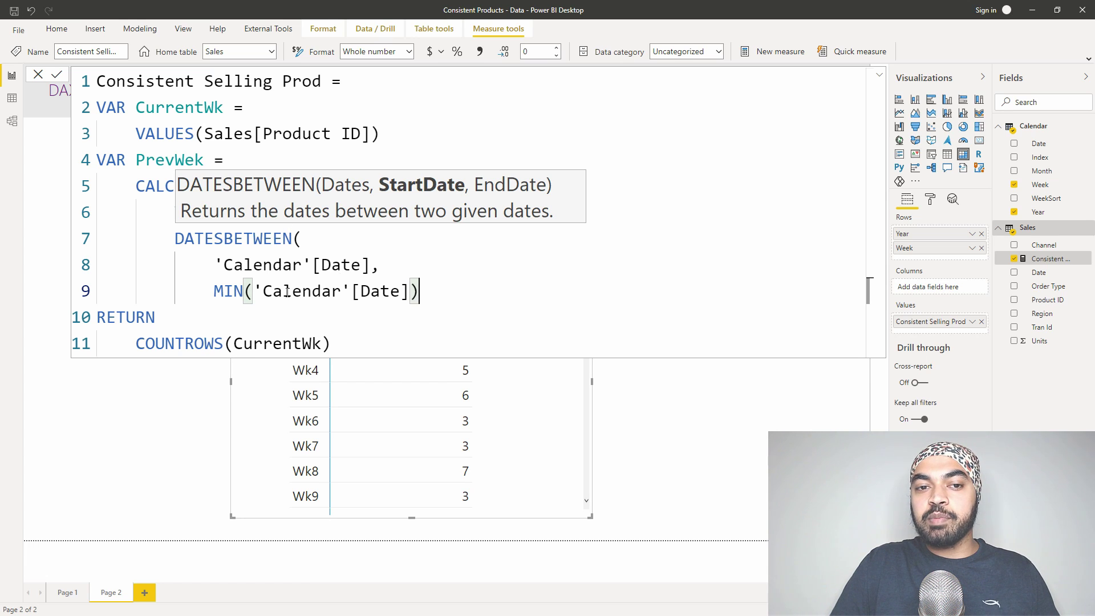
{"action": "type", "text": "- 7"}
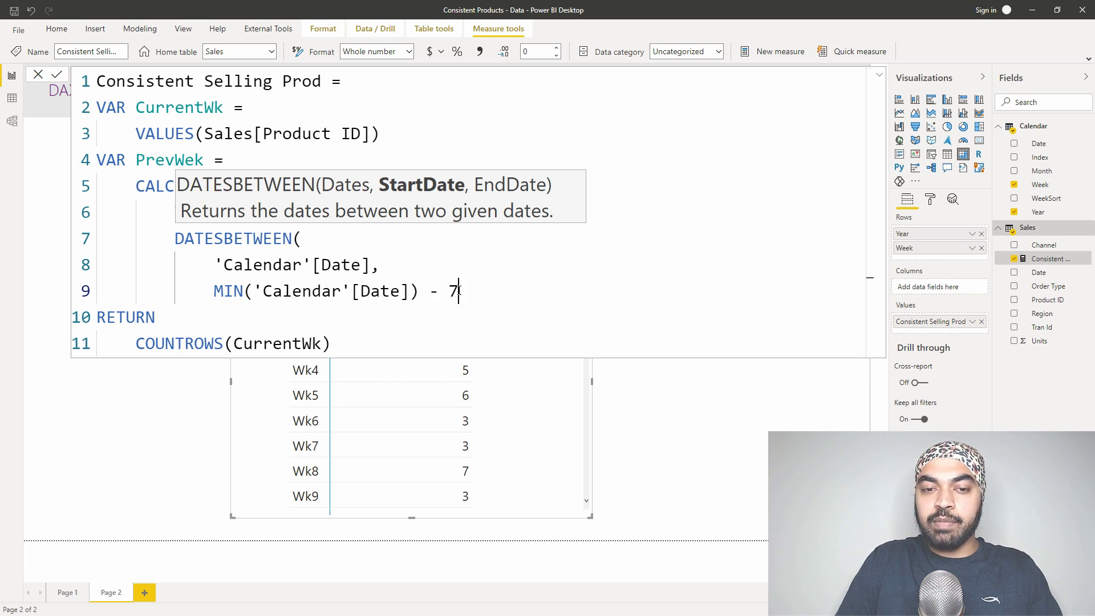
{"action": "type", "text": ","}
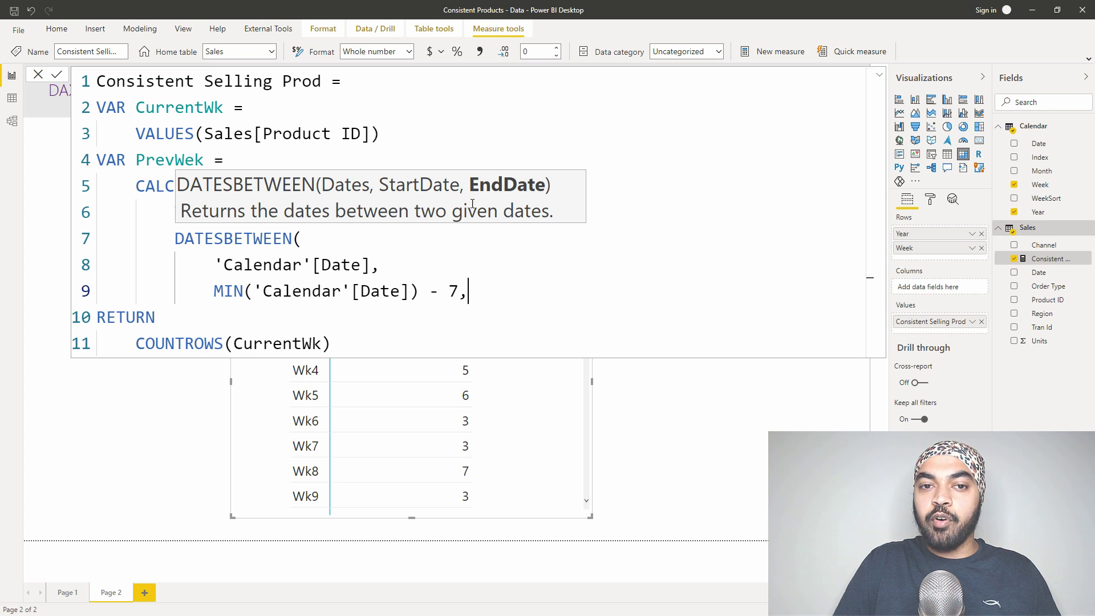
- Duplicate the start date line and replace MIN with MAX in the copy for the DATESBETWEEN end date
{"action": "key", "text": "shift+alt+Down"}
{"action": "key", "text": "Left"}
{"action": "key", "text": "Left"}
{"action": "key", "text": "Left"}
{"action": "key", "text": "Left"}
{"action": "key", "text": "Left"}
{"action": "key", "text": "Left"}
{"action": "key", "text": "Left"}
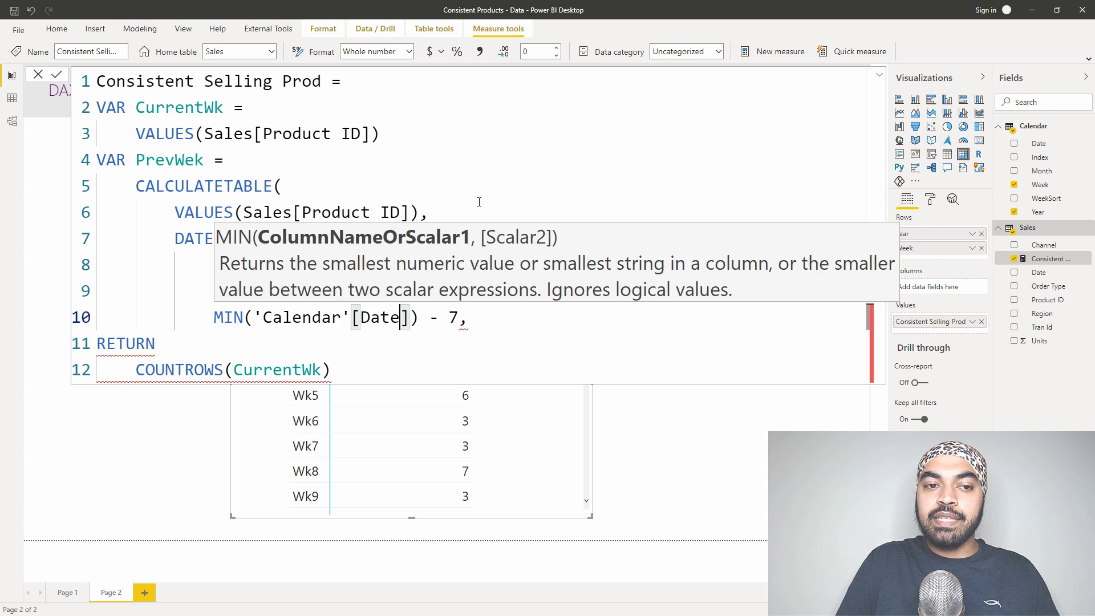
{"action": "key", "text": "ctrl+Left"}
{"action": "key", "text": "ctrl+Left"}
{"action": "key", "text": "ctrl+Left"}
{"action": "key", "text": "ctrl+Left"}
{"action": "key", "text": "ctrl+Left"}
{"action": "key", "text": "shift+Right"}
{"action": "key", "text": "shift+Right"}
{"action": "key", "text": "shift+Right"}
{"action": "type", "text": "M"}
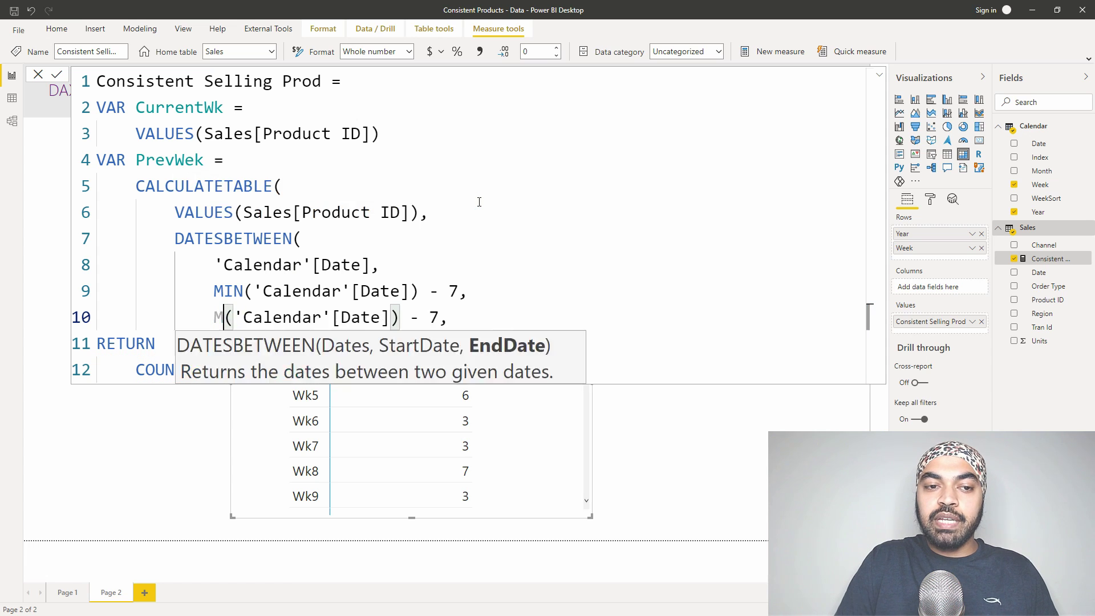
{"action": "type", "text": "AX"}
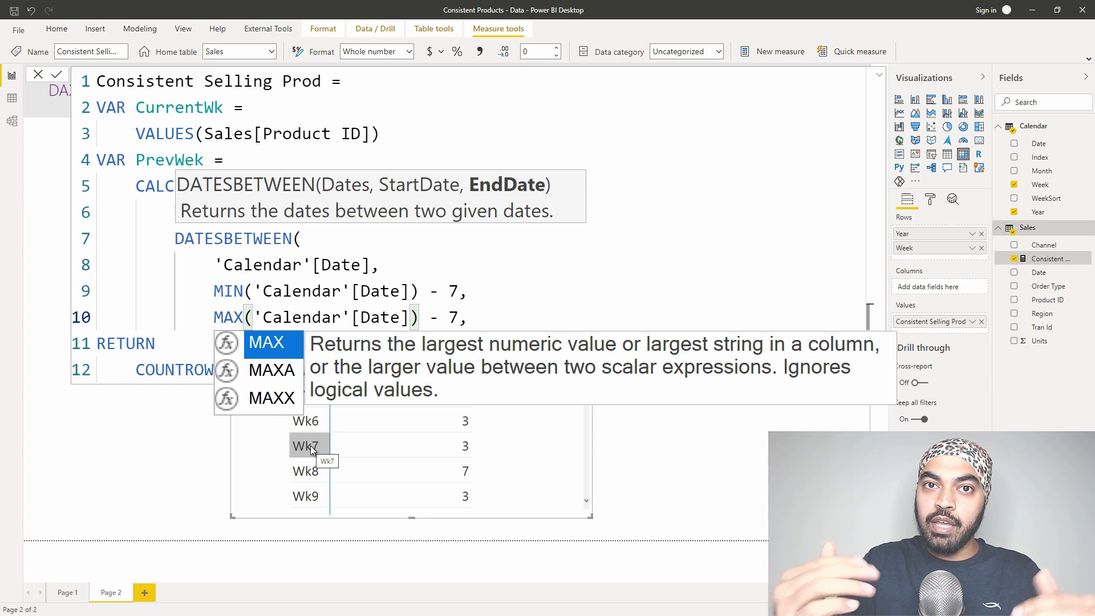
- Remove the comma trailing the end date and close DATESBETWEEN and CALCULATETABLE with parentheses on separate lines
{"action": "left_click", "coordinate": [464, 317]}
{"action": "key", "text": "BackSpace"}
{"action": "key", "text": "shift+Return"}
{"action": "type", "text": ")"}
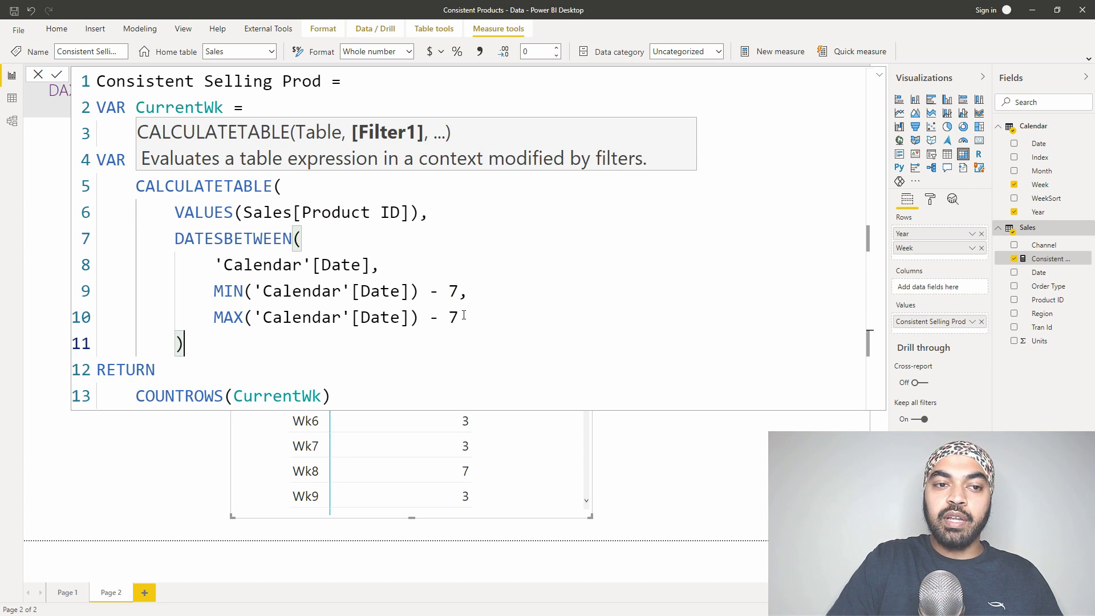
{"action": "left_click_drag", "start_coordinate": [176, 239], "coordinate": [189, 344]}
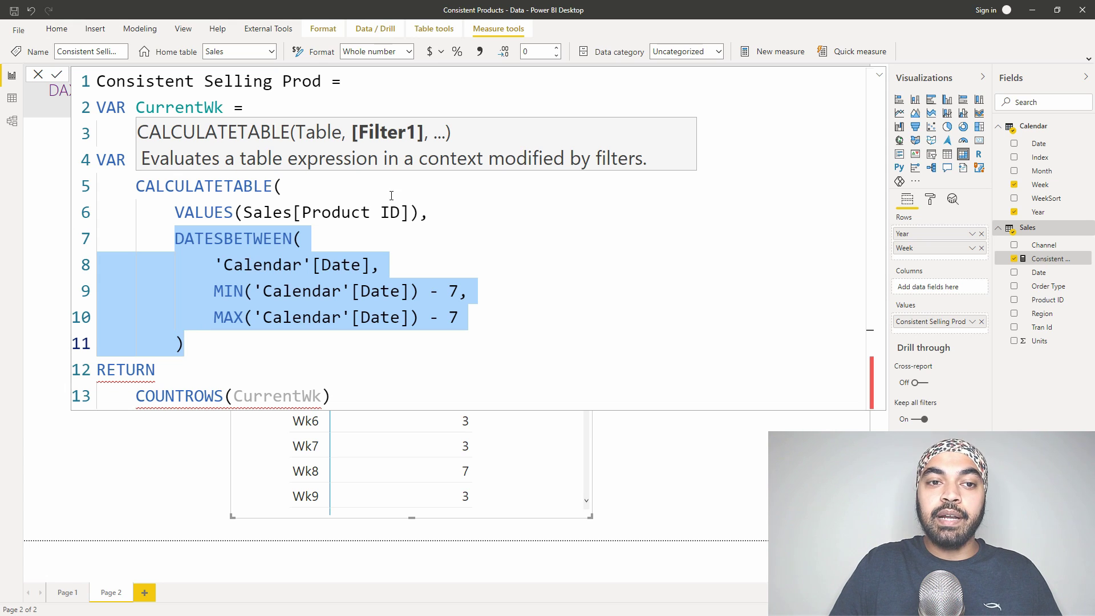
{"action": "left_click", "coordinate": [220, 212]}
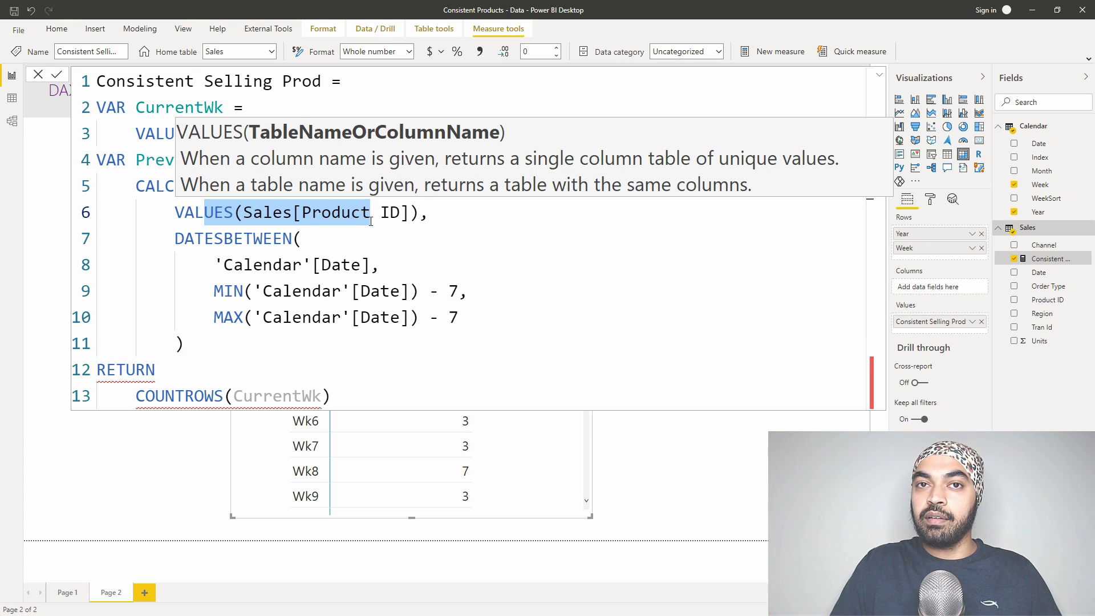
{"action": "left_click", "coordinate": [200, 337]}
{"action": "key", "text": "Return"}
{"action": "type", "text": ")"}
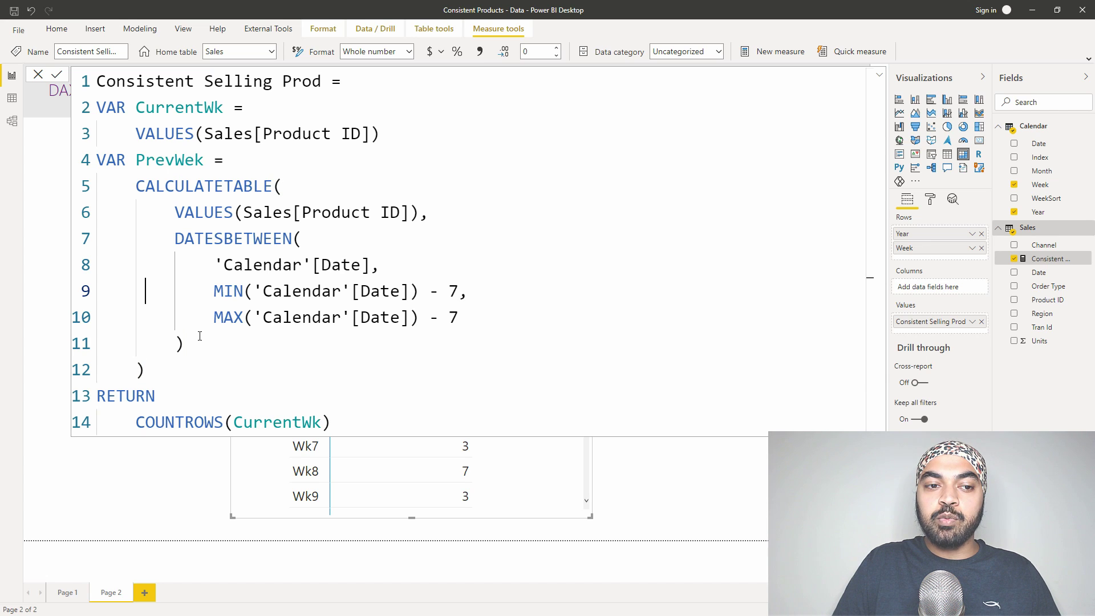
- Replace CurrentWk with PrevWek inside COUNTROWS in the RETURN clause
{"action": "key", "text": "Down"}
{"action": "key", "text": "Down"}
{"action": "key", "text": "ctrl+Right"}
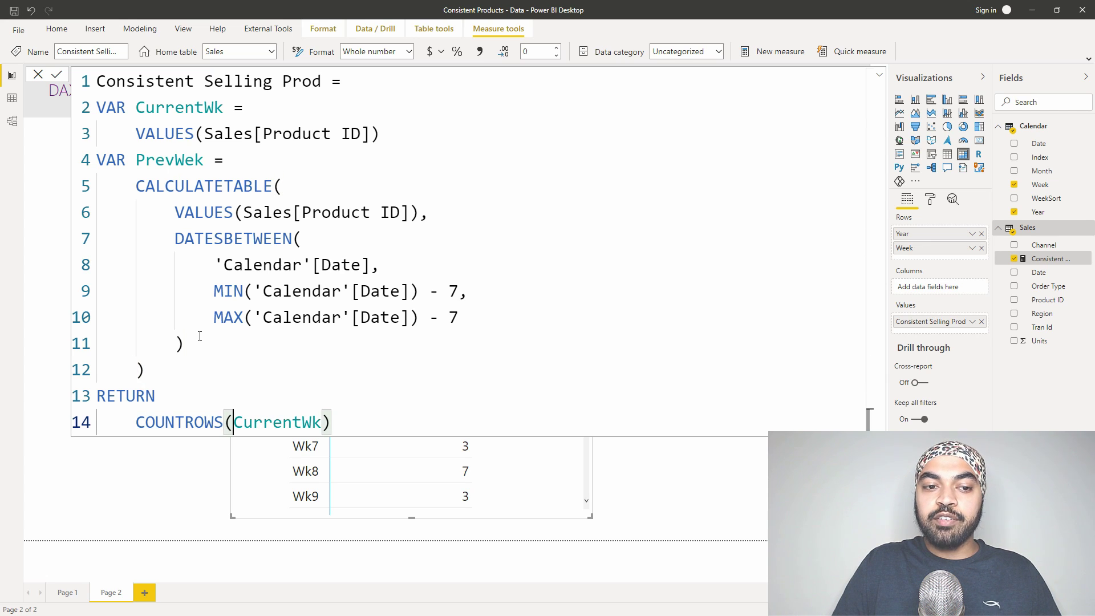
{"action": "key", "text": "ctrl+shift+Right"}
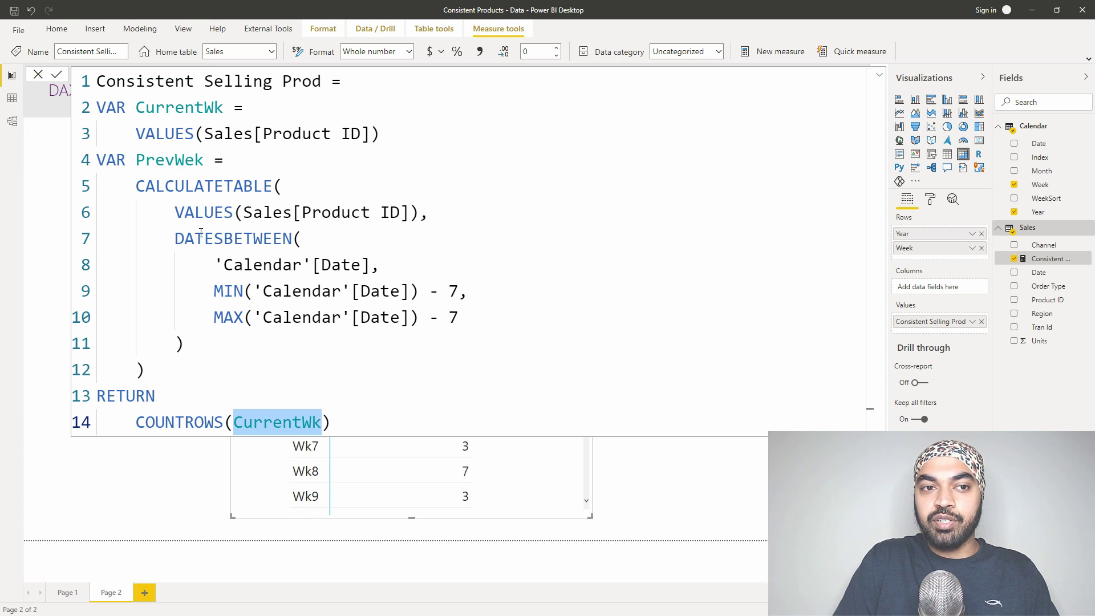
{"action": "type", "text": "pre"}
{"action": "key", "text": "Down"}
{"action": "key", "text": "Down"}
{"action": "key", "text": "Down"}
{"action": "key", "text": "Down"}
{"action": "key", "text": "Tab"}
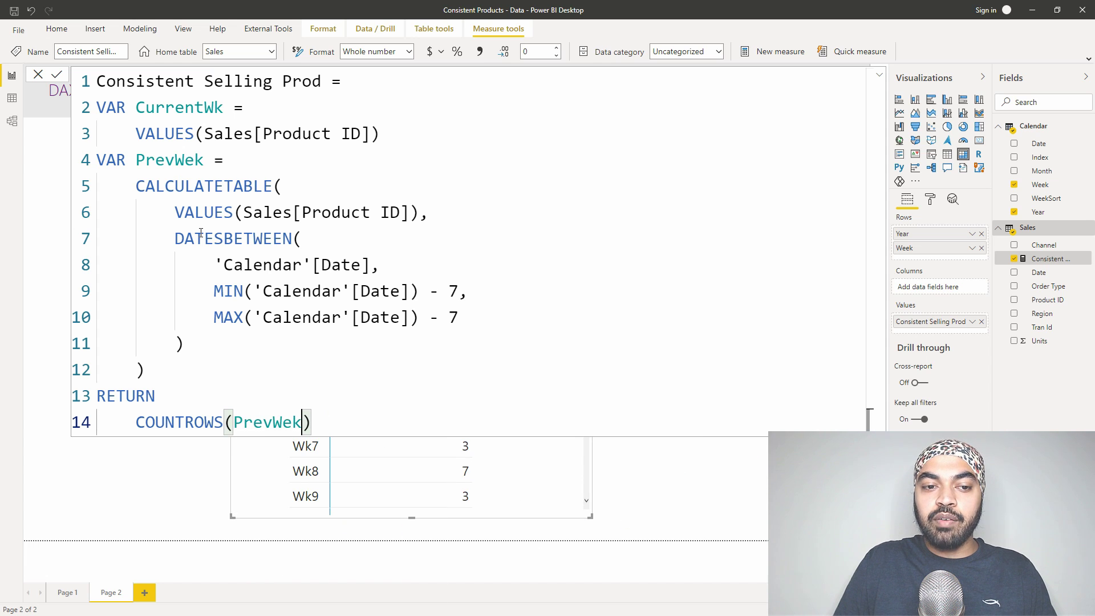
- Commit the edited Consistent Selling Prod measure to recalculate the Year and Week matrix
{"action": "left_click", "coordinate": [312, 134]}
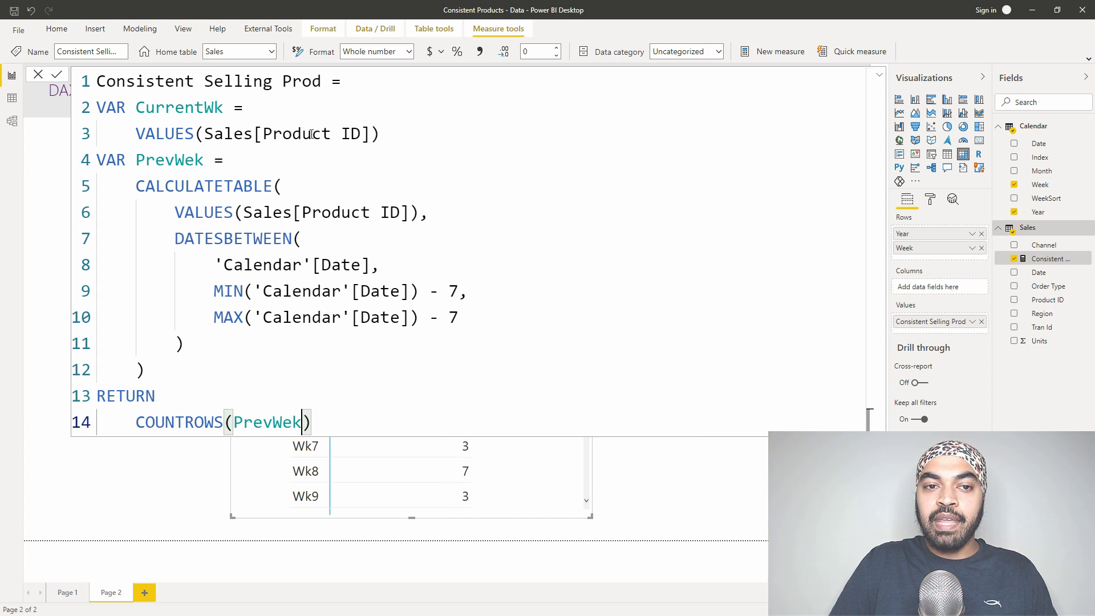
{"action": "scroll", "coordinate": [312, 134], "scroll_direction": "down", "scroll_amount": 3, "text": "ctrl"}
{"action": "scroll", "coordinate": [311, 134], "scroll_direction": "down", "scroll_amount": 4, "text": "ctrl"}
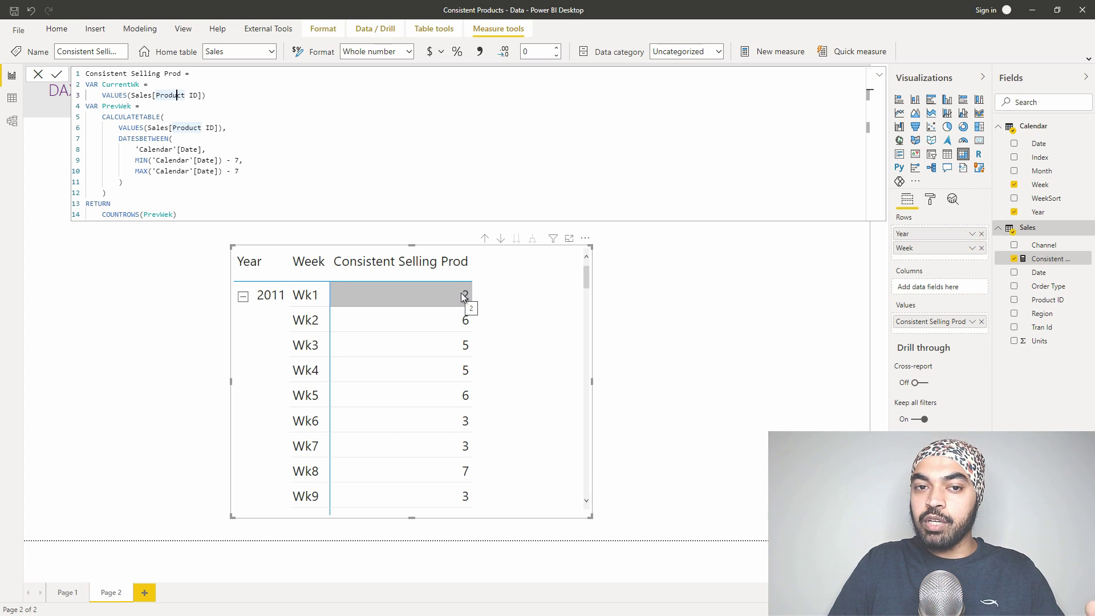
{"action": "left_click", "coordinate": [266, 205]}
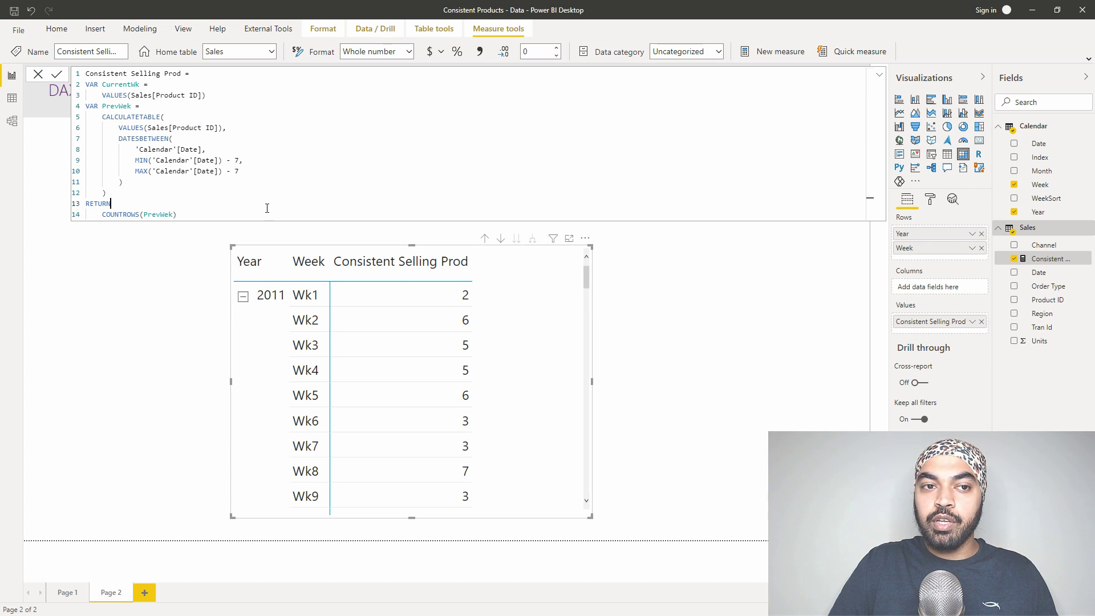
{"action": "left_click", "coordinate": [265, 212]}
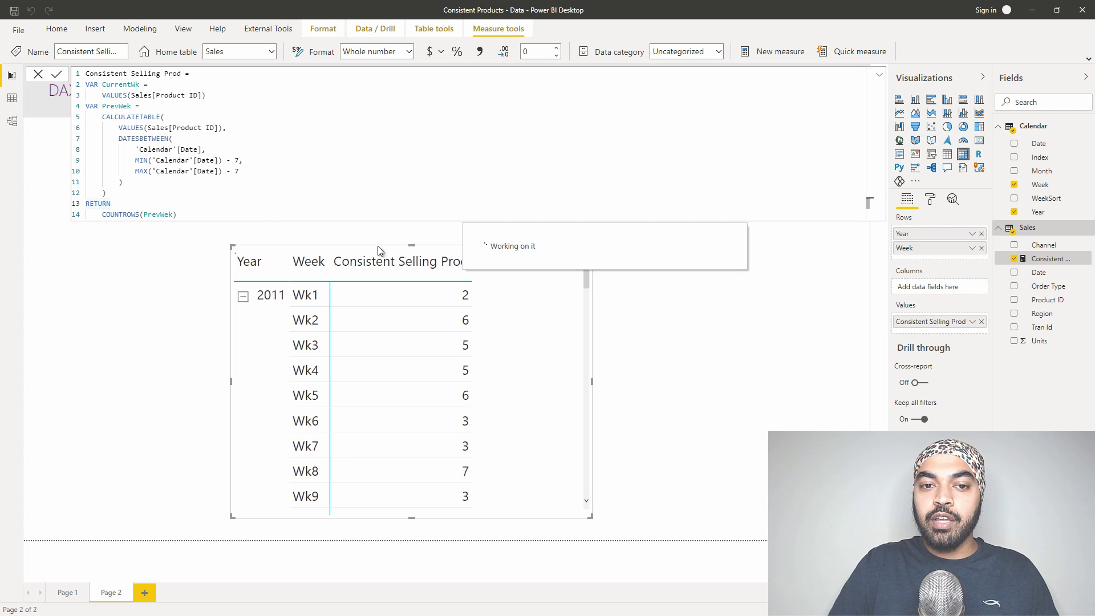
{"action": "key", "text": "Return"}
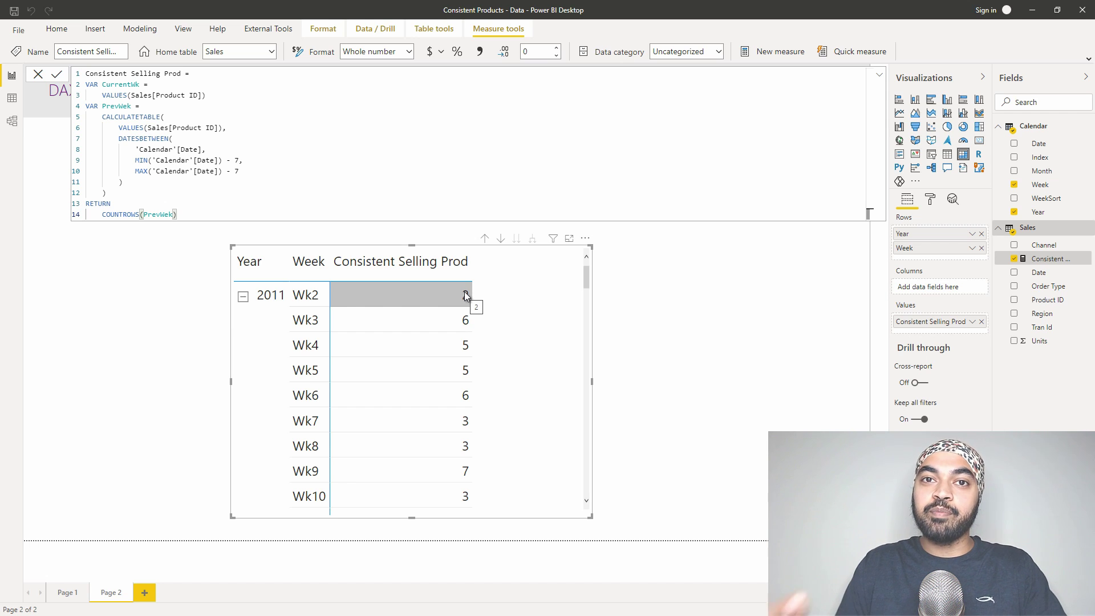
- Duplicate the whole PrevWek variable block, including its CALCULATETABLE expression, directly beneath the original
{"action": "left_click", "coordinate": [283, 157]}
{"action": "scroll", "coordinate": [282, 158], "scroll_direction": "up", "scroll_amount": 5}
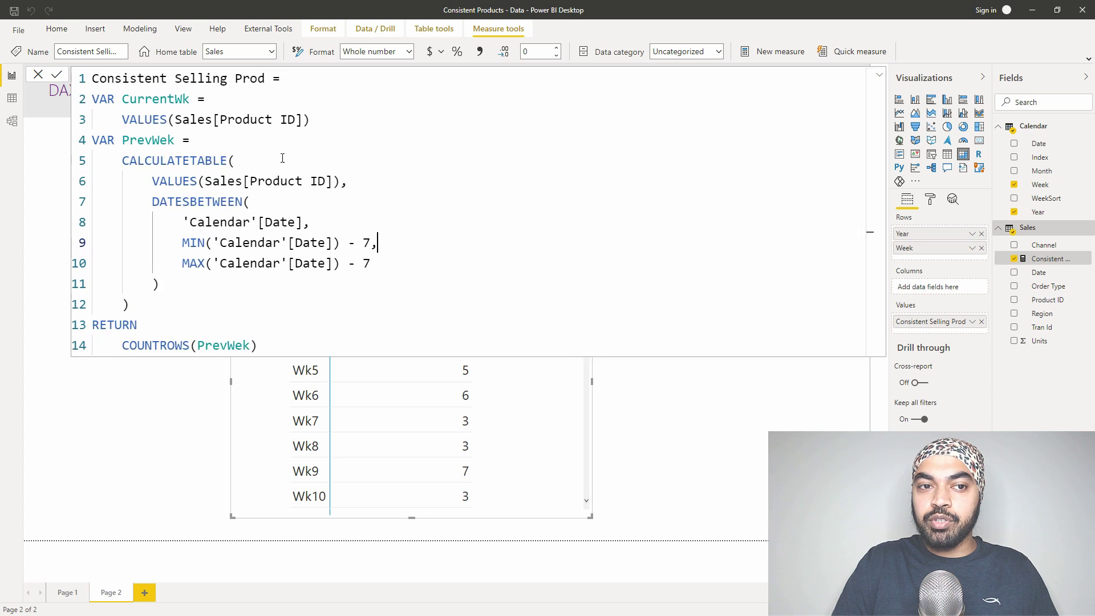
{"action": "scroll", "coordinate": [283, 157], "scroll_direction": "up", "scroll_amount": 2}
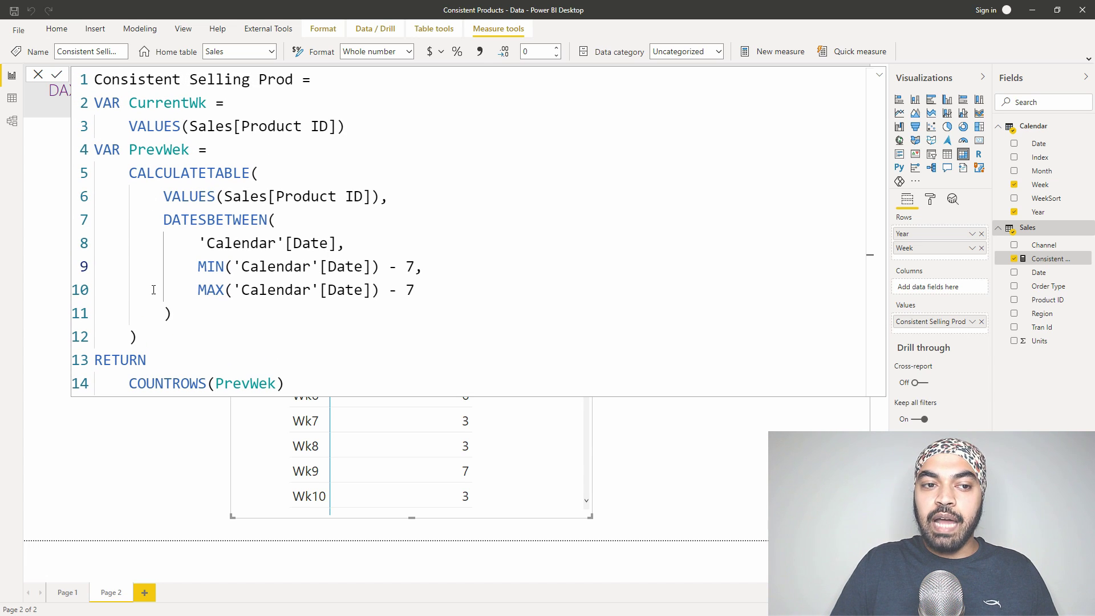
{"action": "left_click", "coordinate": [162, 334]}
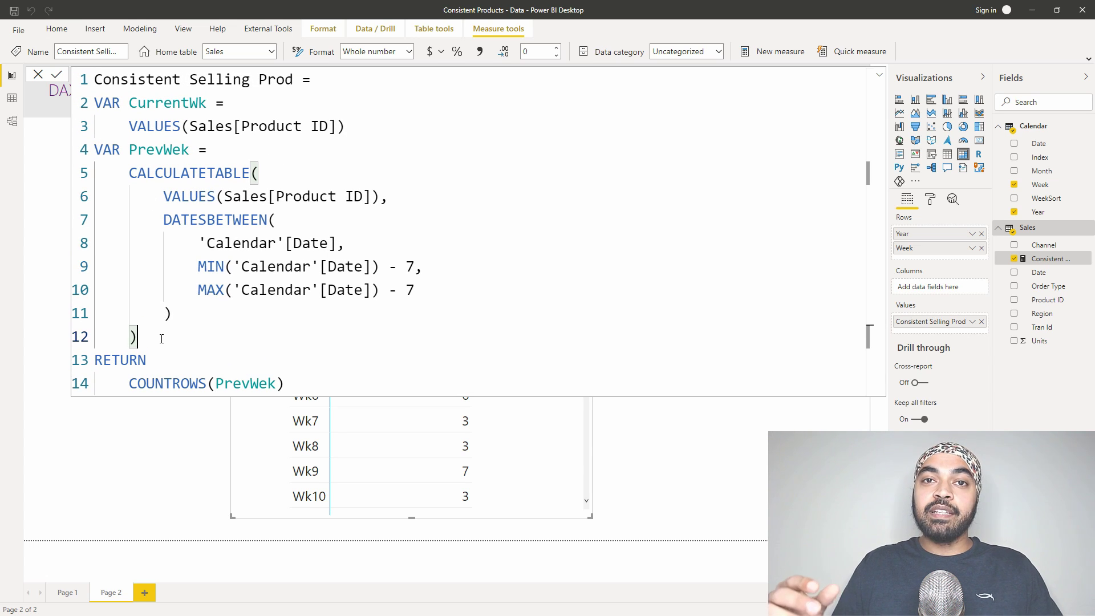
{"action": "key", "text": "shift+Up"}
{"action": "key", "text": "shift+Up"}
{"action": "key", "text": "shift+Up"}
{"action": "key", "text": "shift+Up"}
{"action": "key", "text": "shift+Up"}
{"action": "key", "text": "shift+Up"}
{"action": "key", "text": "shift+Up"}
{"action": "key", "text": "shift+Up"}
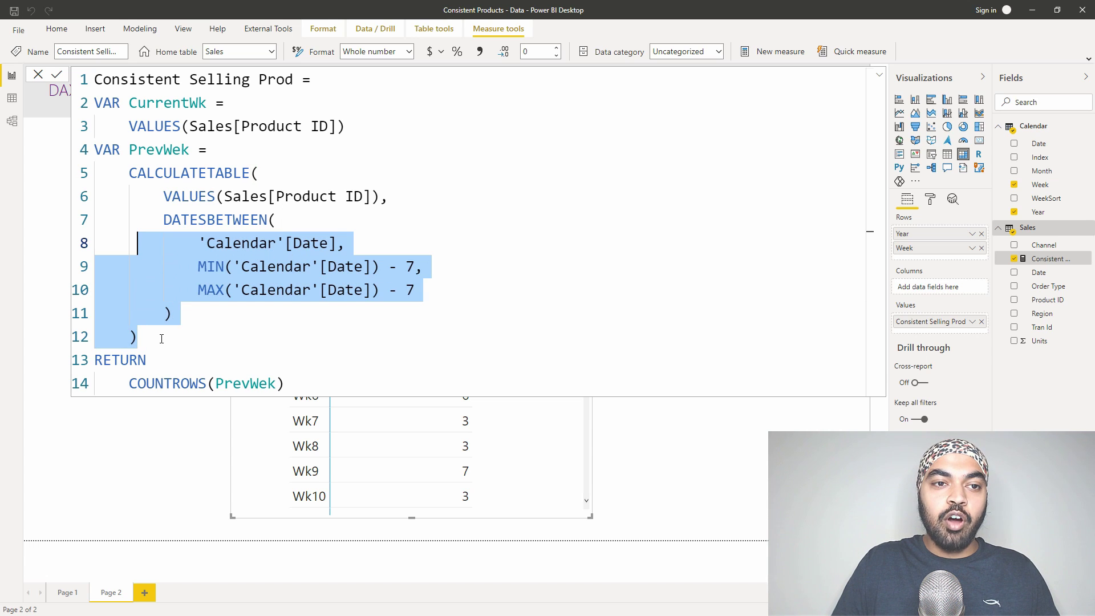
{"action": "key", "text": "shift+alt+Down"}
- Rename the original variable to PrevWk and its duplicate to Prev2Wk
{"action": "key", "text": "Left"}
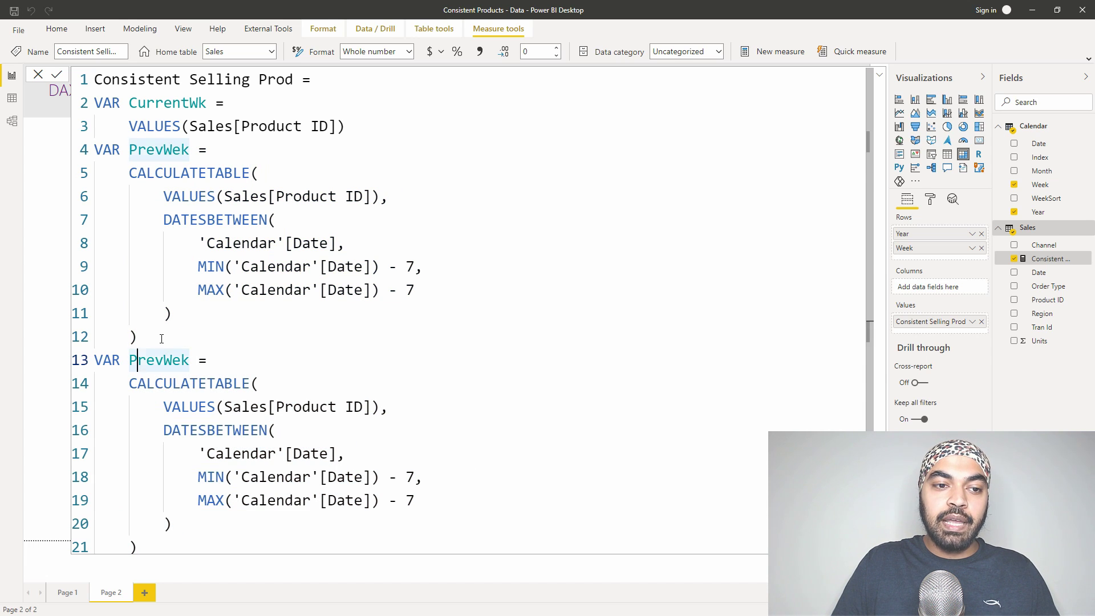
{"action": "key", "text": "Right"}
{"action": "key", "text": "Right"}
{"action": "key", "text": "Delete"}
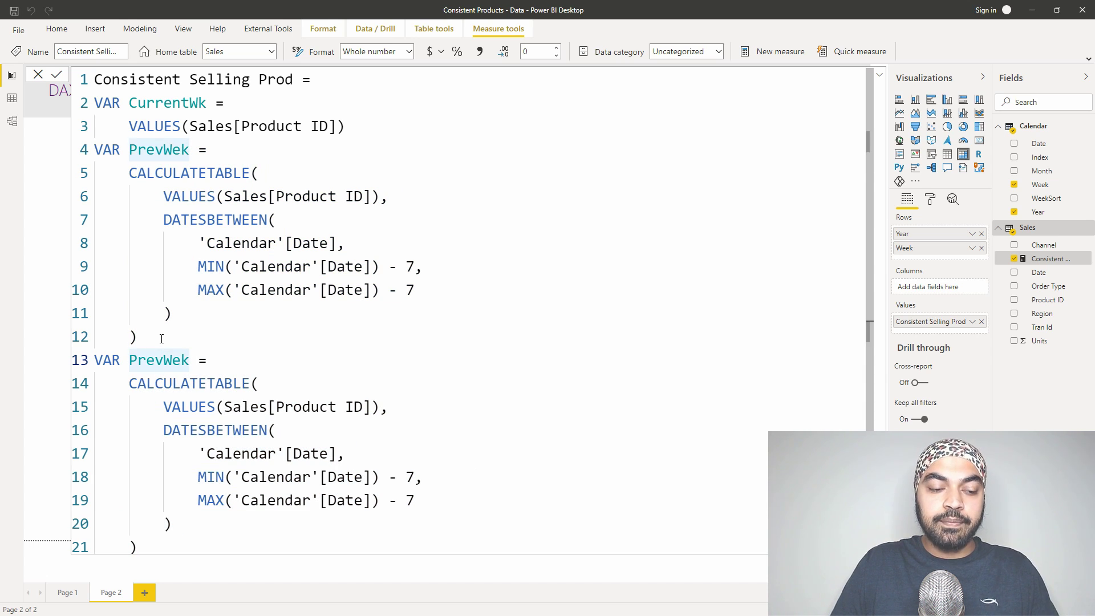
{"action": "key", "text": "Left"}
{"action": "type", "text": "2"}
- Set the day offset subtracted from the MIN and MAX dates in Prev2Wk to 14
{"action": "key", "text": "Down"}
{"action": "key", "text": "Down"}
{"action": "key", "text": "Down"}
{"action": "key", "text": "Down"}
{"action": "key", "text": "Down"}
{"action": "key", "text": "Down"}
{"action": "key", "text": "Down"}
{"action": "key", "text": "Up"}
{"action": "key", "text": "End"}
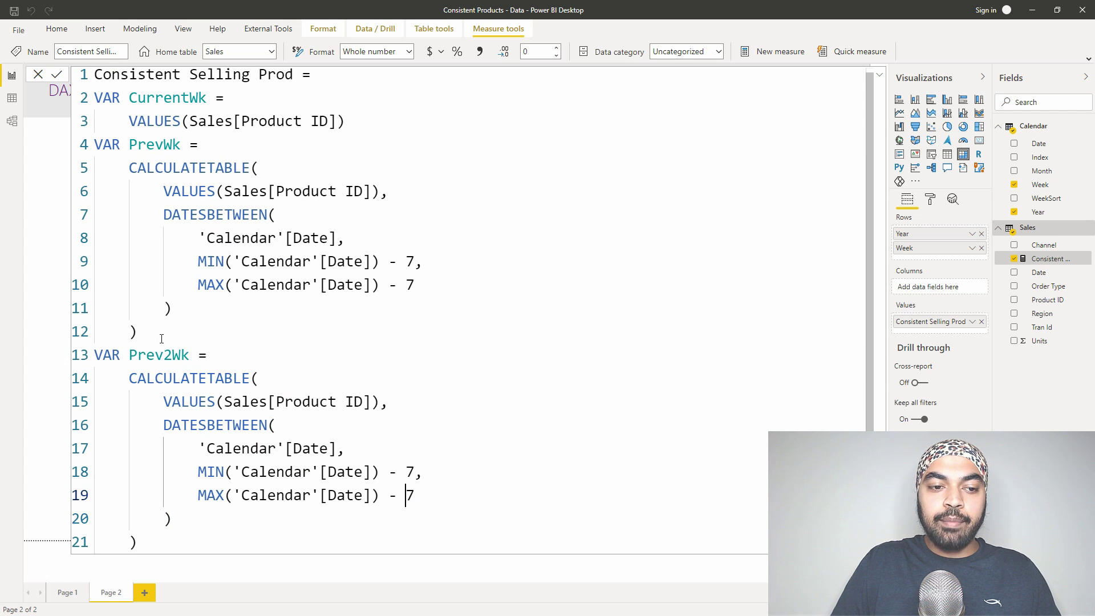
{"action": "key", "text": "Up"}
{"action": "key", "text": "shift+Left"}
{"action": "type", "text": "14"}
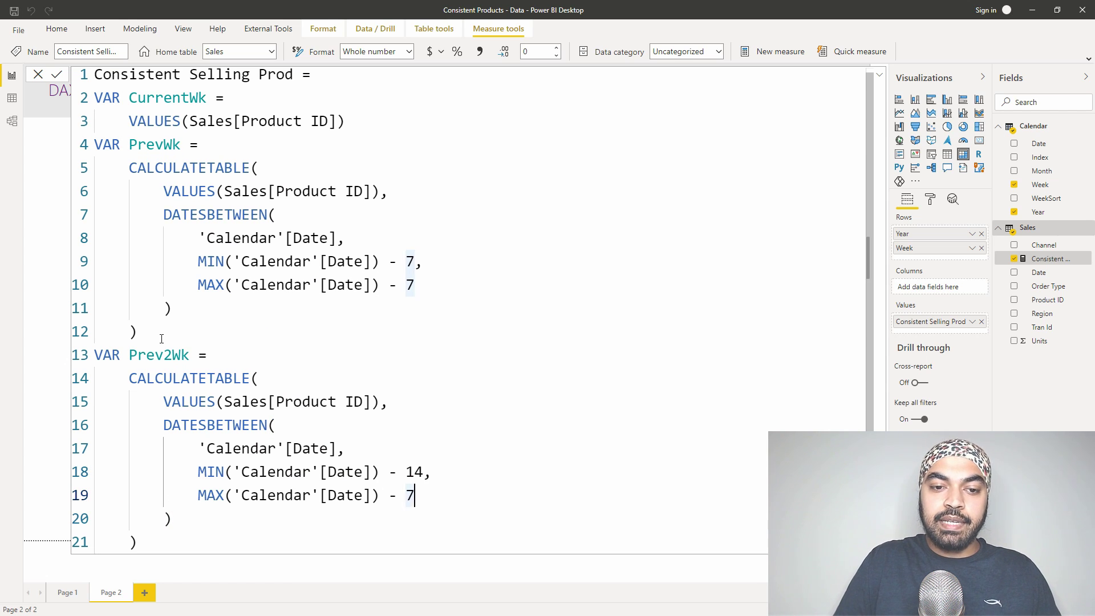
{"action": "key", "text": "Down"}
{"action": "key", "text": "shift+Left"}
{"action": "type", "text": "14"}
- Replace the COUNTROWS argument in the RETURN clause with Prev2Wk and commit the measure
{"action": "key", "text": "Down"}
{"action": "key", "text": "Down"}
{"action": "key", "text": "Down"}
{"action": "key", "text": "Down"}
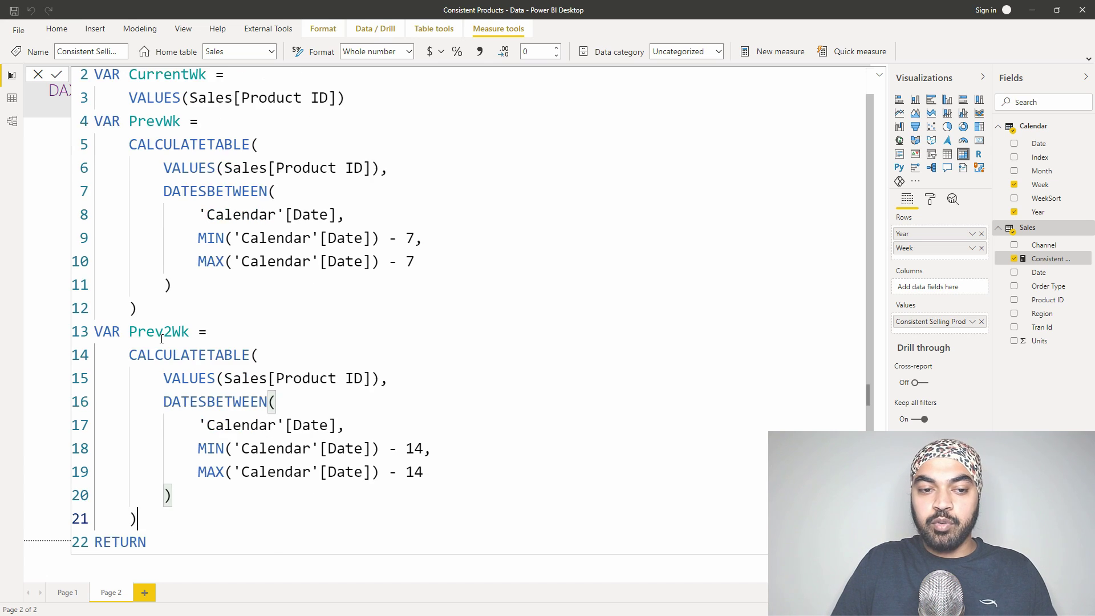
{"action": "key", "text": "Left"}
{"action": "key", "text": "ctrl+shift+Left"}
{"action": "key", "text": "BackSpace"}
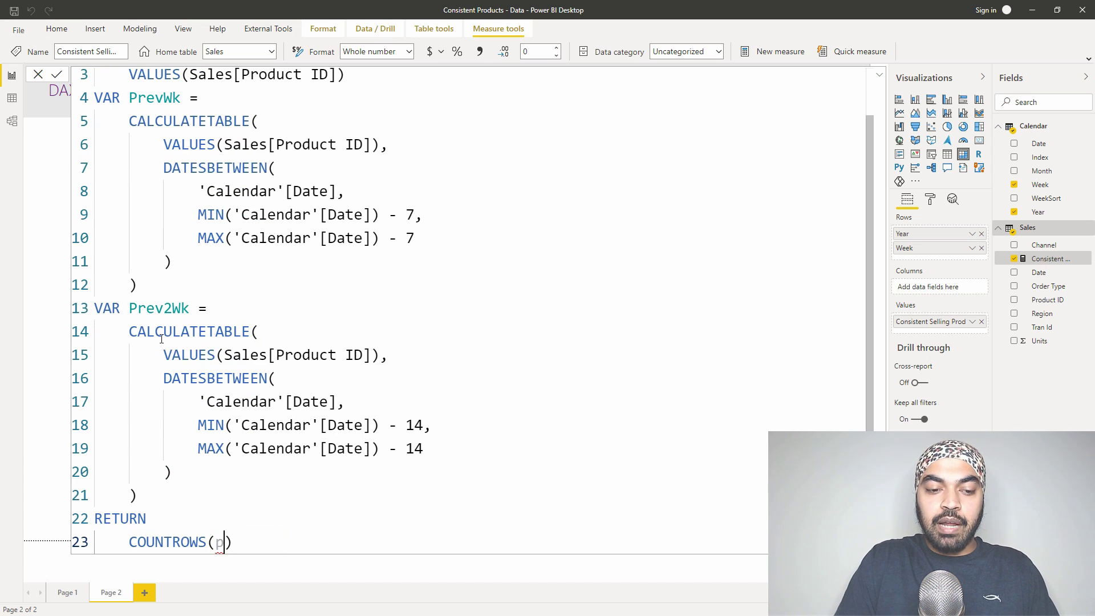
{"action": "type", "text": "Pr"}
{"action": "key", "text": "Tab"}
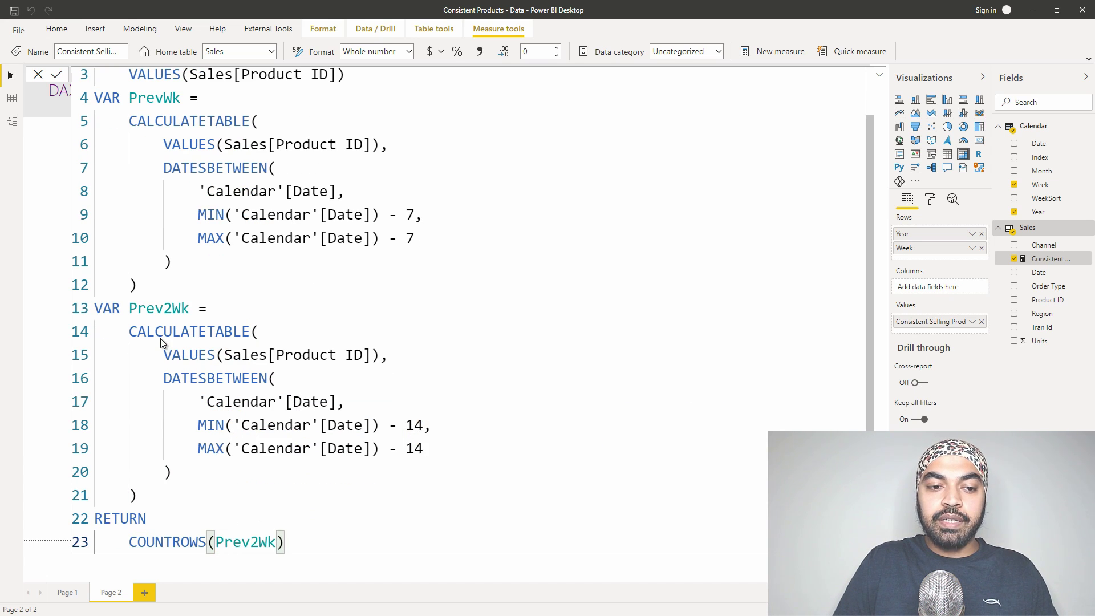
{"action": "key", "text": "Return"}
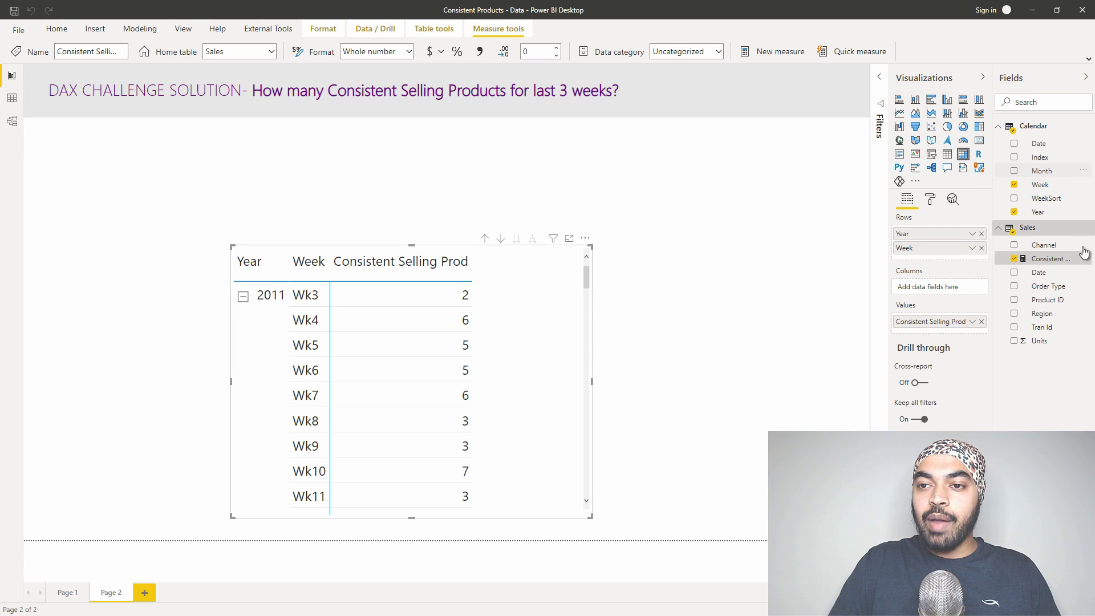
- Reopen the Consistent Selling Prod measure and replace the COUNTROWS expression after RETURN with an INTERSECT function
{"action": "left_click", "coordinate": [1049, 260]}
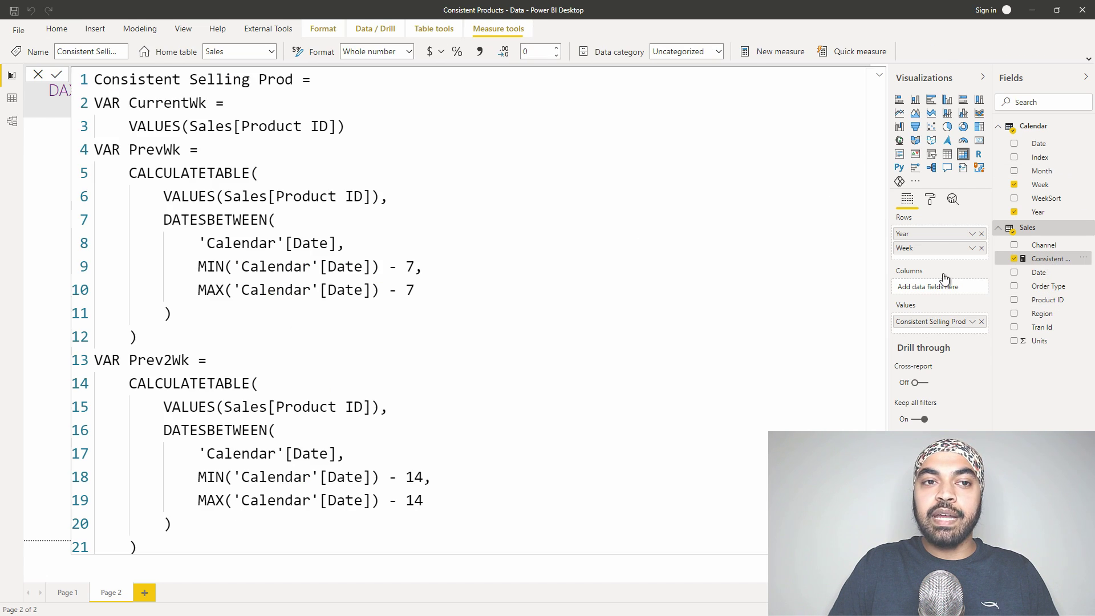
{"action": "scroll", "coordinate": [291, 237], "scroll_direction": "down", "scroll_amount": 3, "text": "ctrl"}
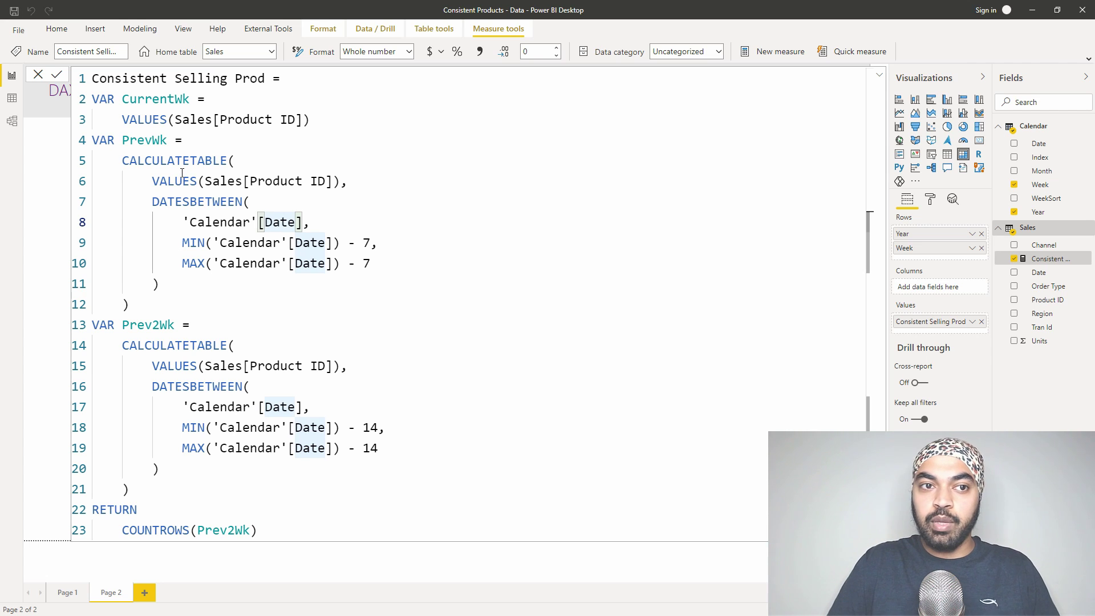
{"action": "left_click", "coordinate": [168, 345]}
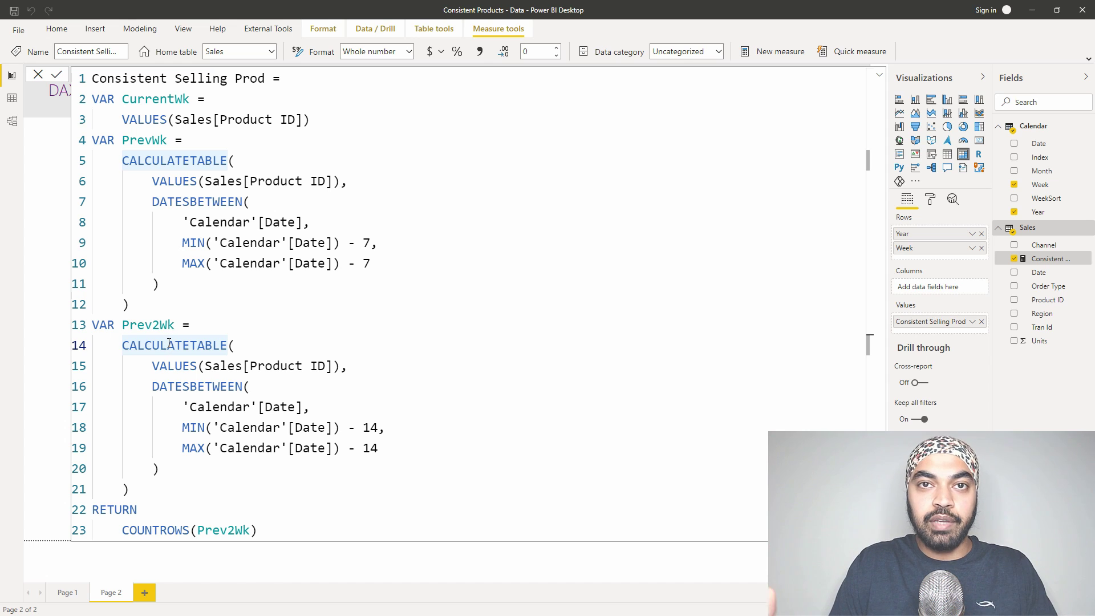
{"action": "left_click", "coordinate": [147, 529]}
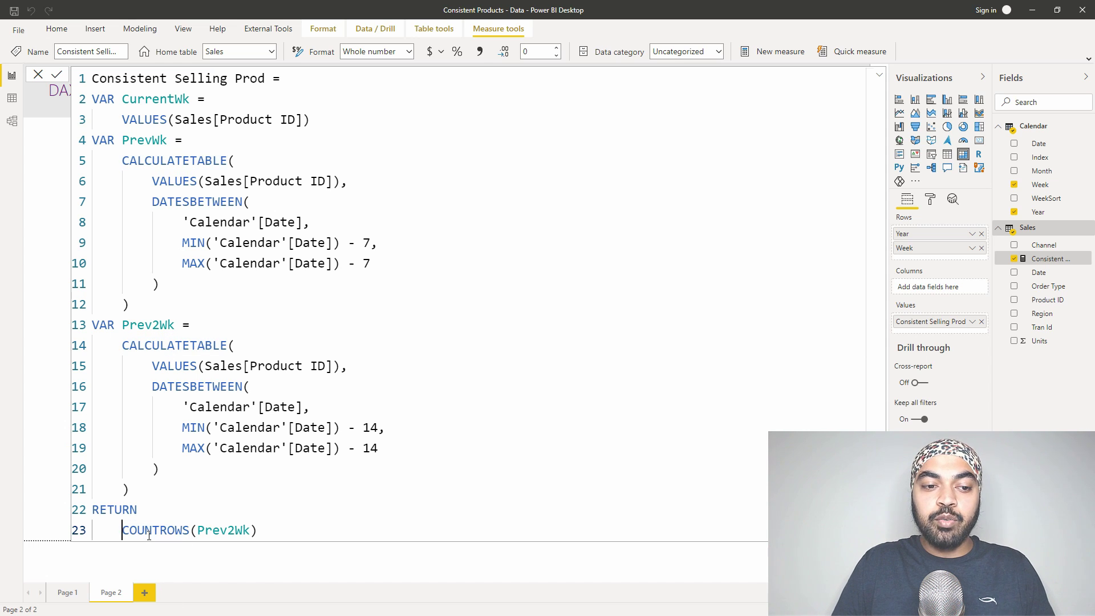
{"action": "key", "text": "Home"}
{"action": "key", "text": "shift+End"}
{"action": "key", "text": "BackSpace"}
{"action": "type", "text": "int"}
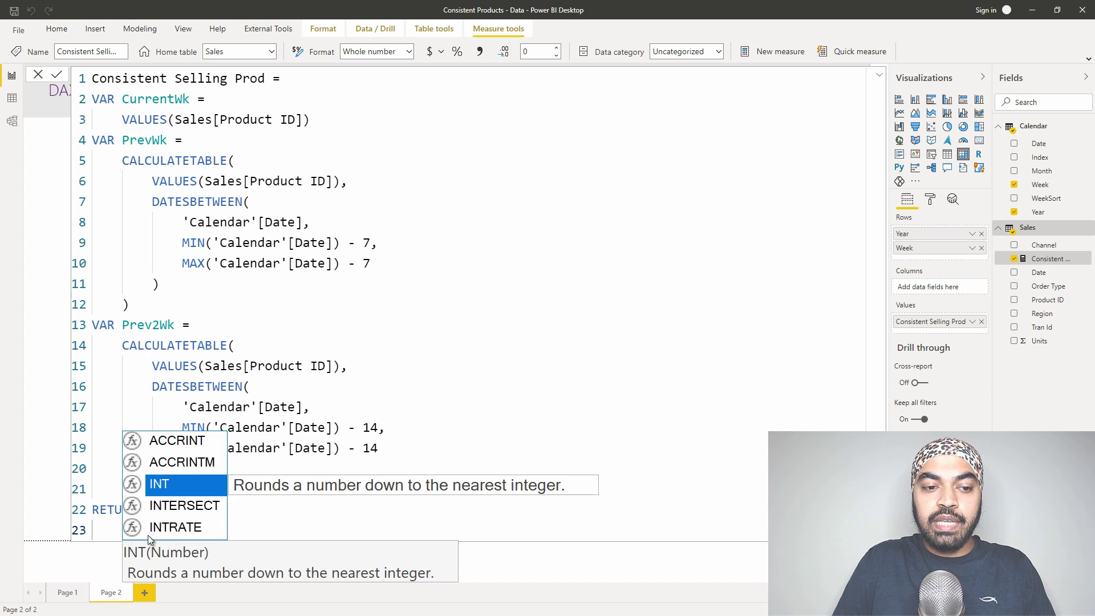
{"action": "key", "text": "Down"}
{"action": "key", "text": "Tab"}
{"action": "key", "text": "shift+Return"}
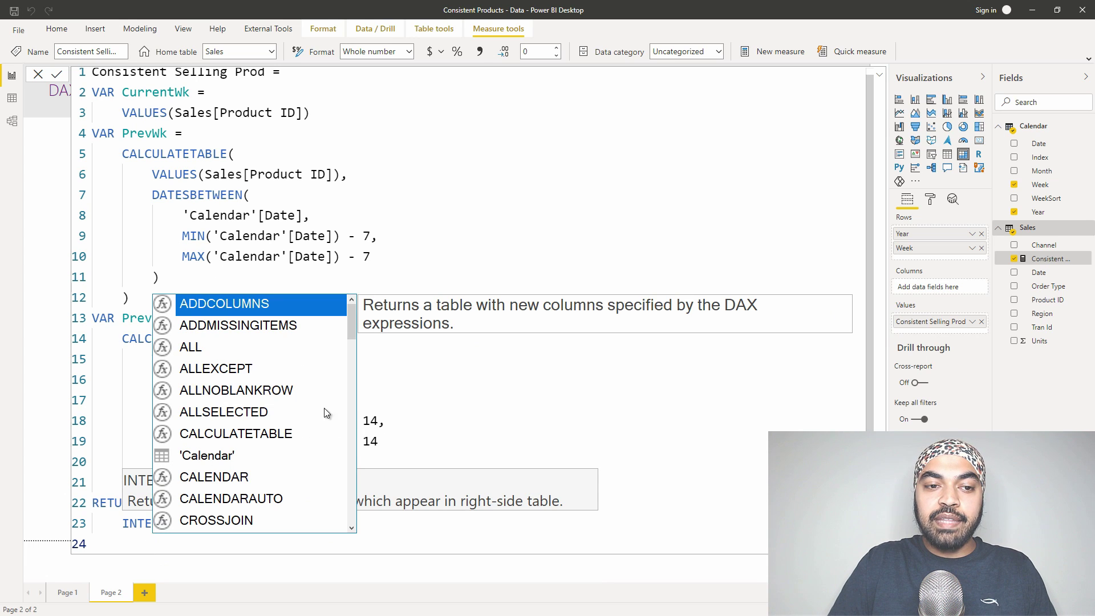
- Enter CurrentWk as the first table of INTERSECT and begin a new line for the second
{"action": "type", "text": "cu"}
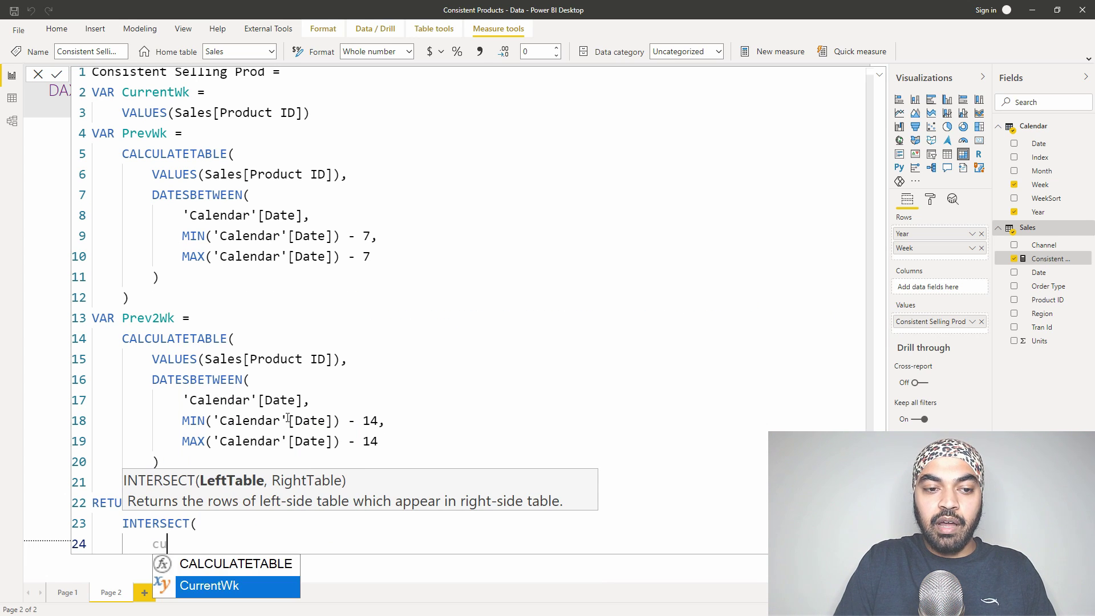
{"action": "key", "text": "Tab"}
{"action": "type", "text": ","}
{"action": "key", "text": "shift+Return"}
{"action": "key", "text": "Escape"}
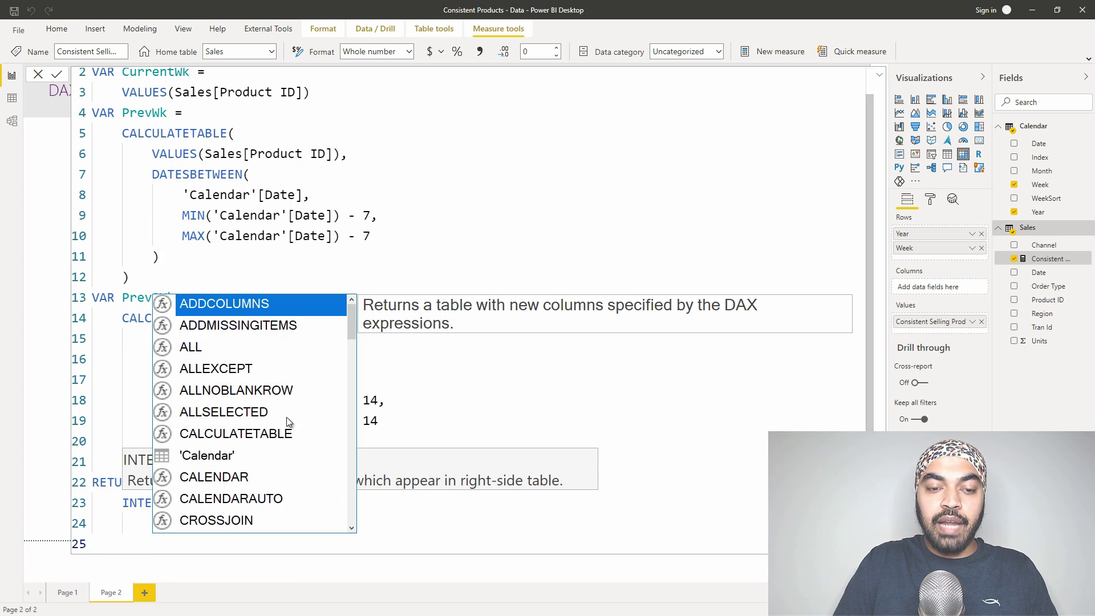
- Enter PrevWk as the second table and close INTERSECT with a parenthesis on its own line
{"action": "type", "text": "pr"}
{"action": "key", "text": "Down"}
{"action": "key", "text": "Down"}
{"action": "key", "text": "Down"}
{"action": "key", "text": "Down"}
{"action": "key", "text": "Down"}
{"action": "key", "text": "Tab"}
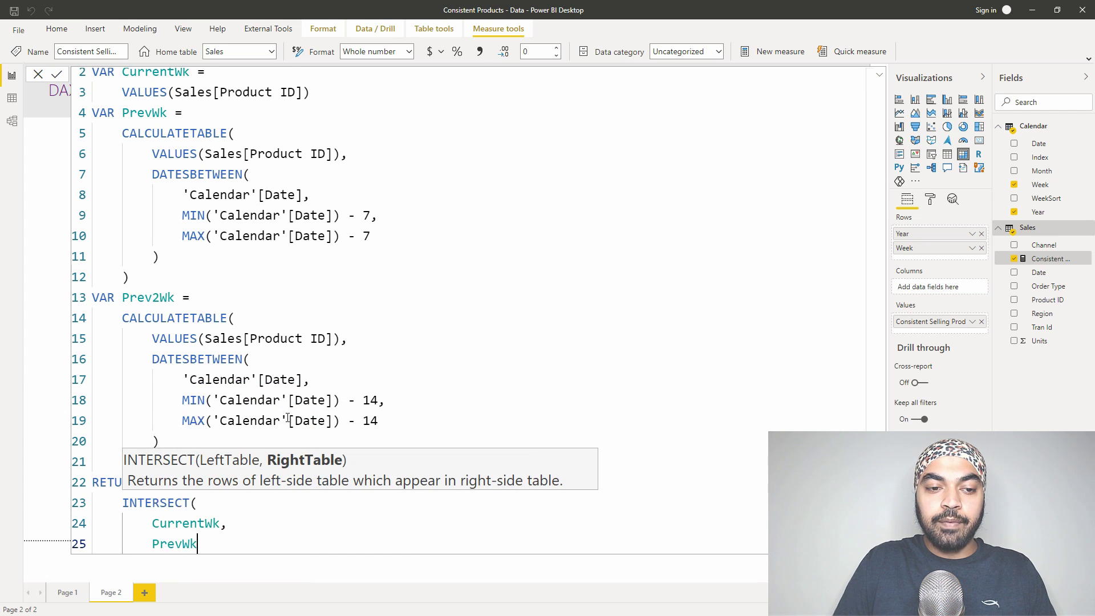
{"action": "key", "text": "shift+Return"}
{"action": "key", "text": "shift+Tab"}
{"action": "type", "text": ")"}
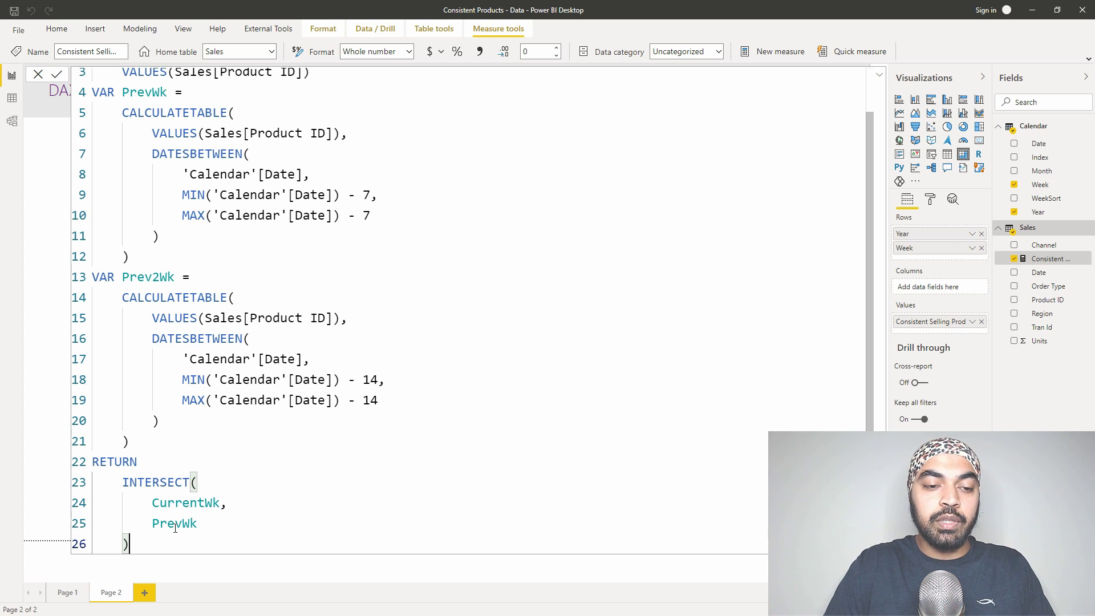
- Insert an outer INTERSECT function on a separate line above the existing INTERSECT
{"action": "key", "text": "Up"}
{"action": "key", "text": "Up"}
{"action": "key", "text": "Up"}
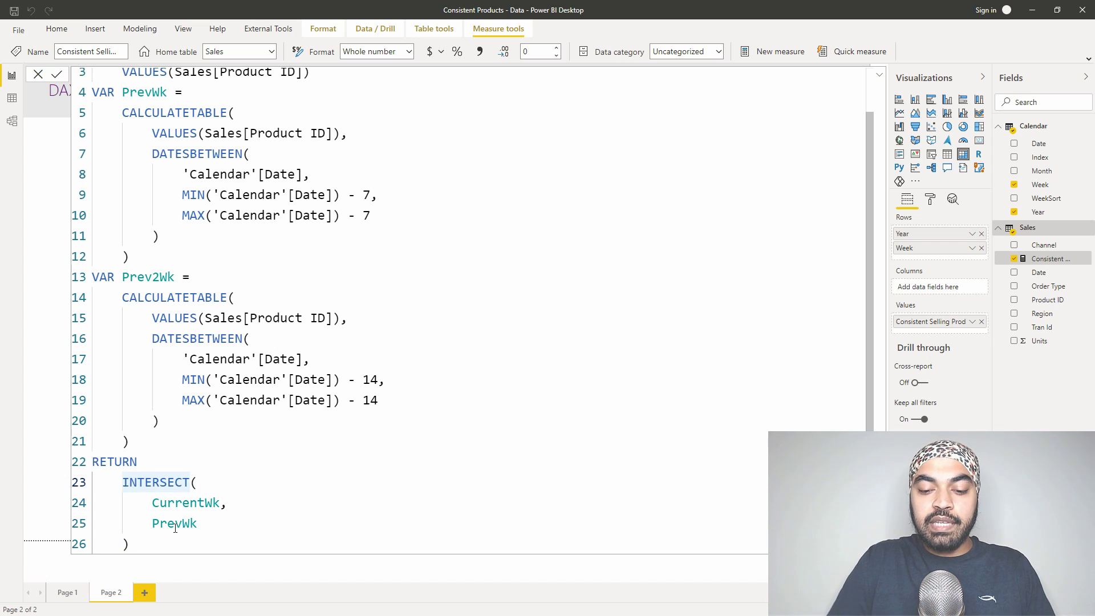
{"action": "type", "text": "INT"}
{"action": "key", "text": "Down"}
{"action": "key", "text": "Tab"}
{"action": "key", "text": "Return"}
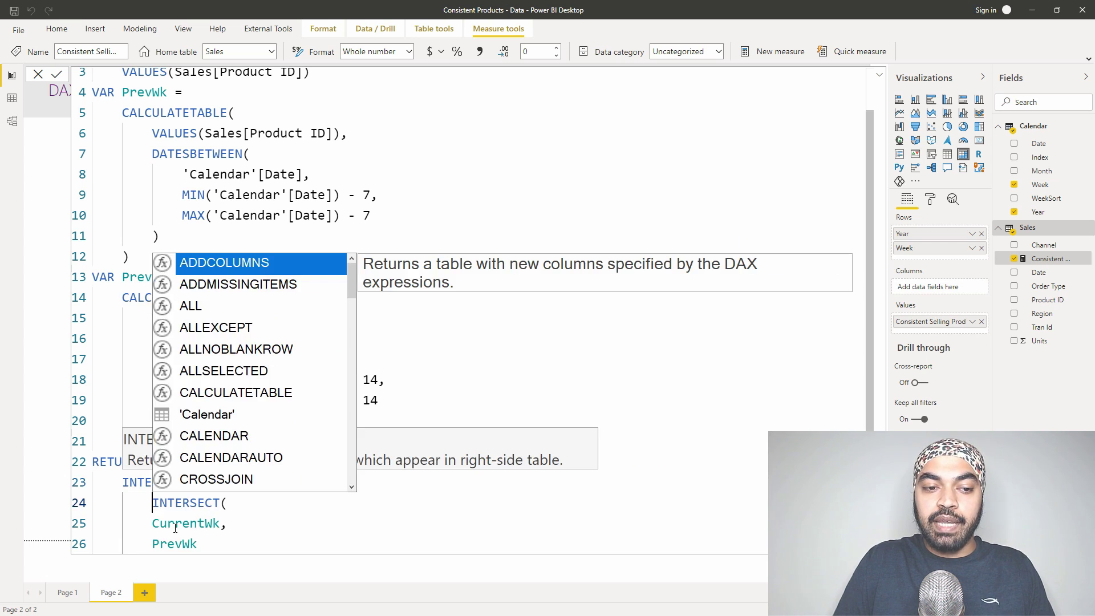
{"action": "key", "text": "Escape"}
- Indent the CurrentWk, PrevWk and closing parenthesis lines beneath the inner INTERSECT
{"action": "key", "text": "Down"}
{"action": "key", "text": "Down"}
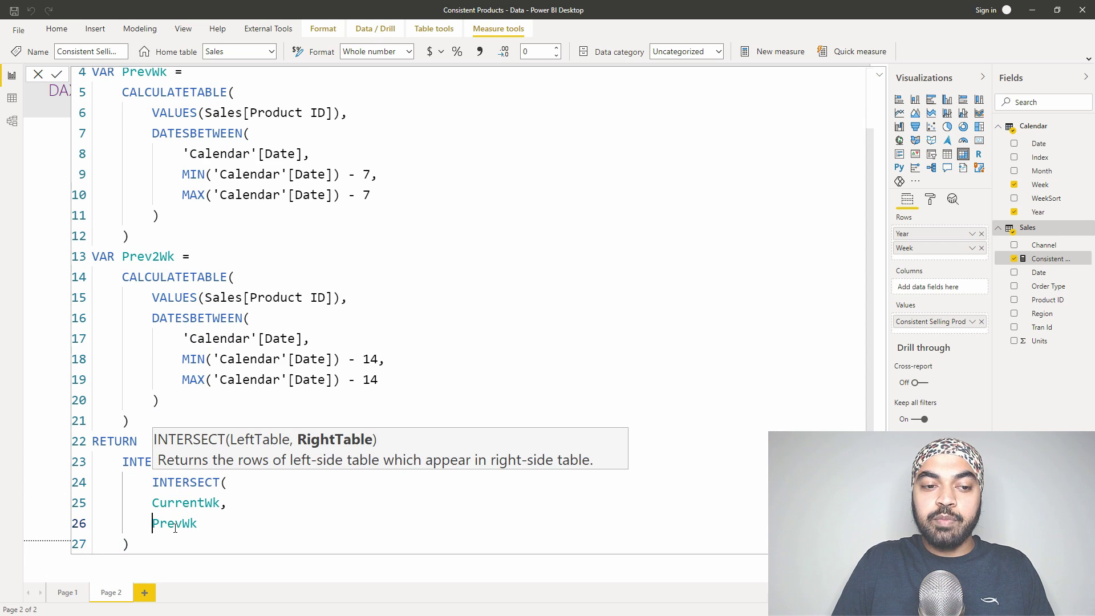
{"action": "key", "text": "Up"}
{"action": "key", "text": "shift+Down"}
{"action": "key", "text": "shift+Down"}
{"action": "key", "text": "Tab"}
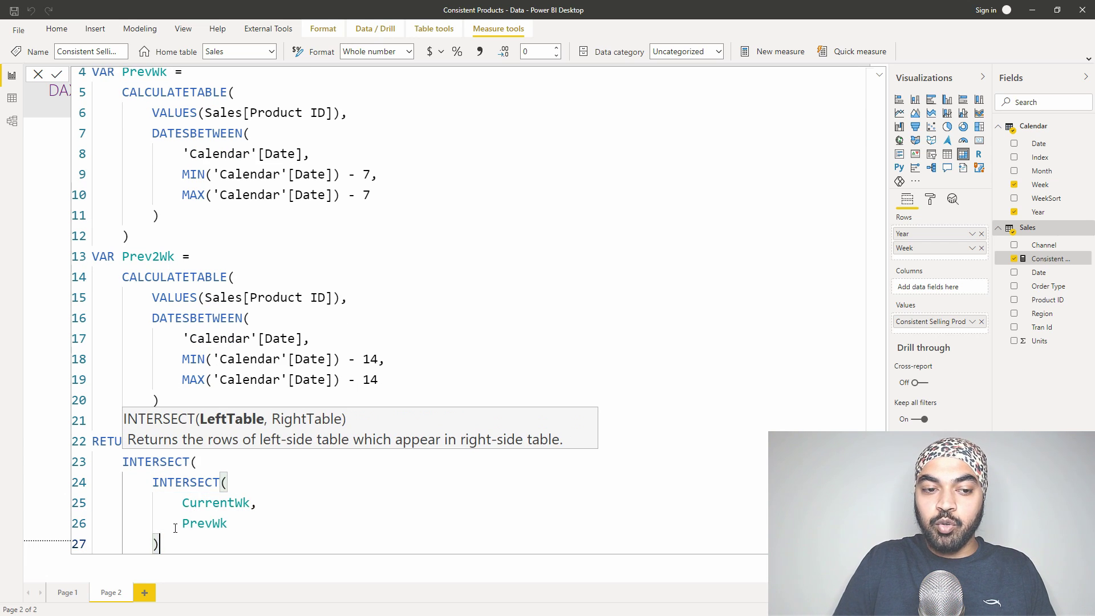
- Add Prev2Wk as the second table of the outer INTERSECT and close it with a parenthesis
{"action": "key", "text": "End"}
{"action": "type", "text": ","}
{"action": "key", "text": "Return"}
{"action": "type", "text": "pre"}
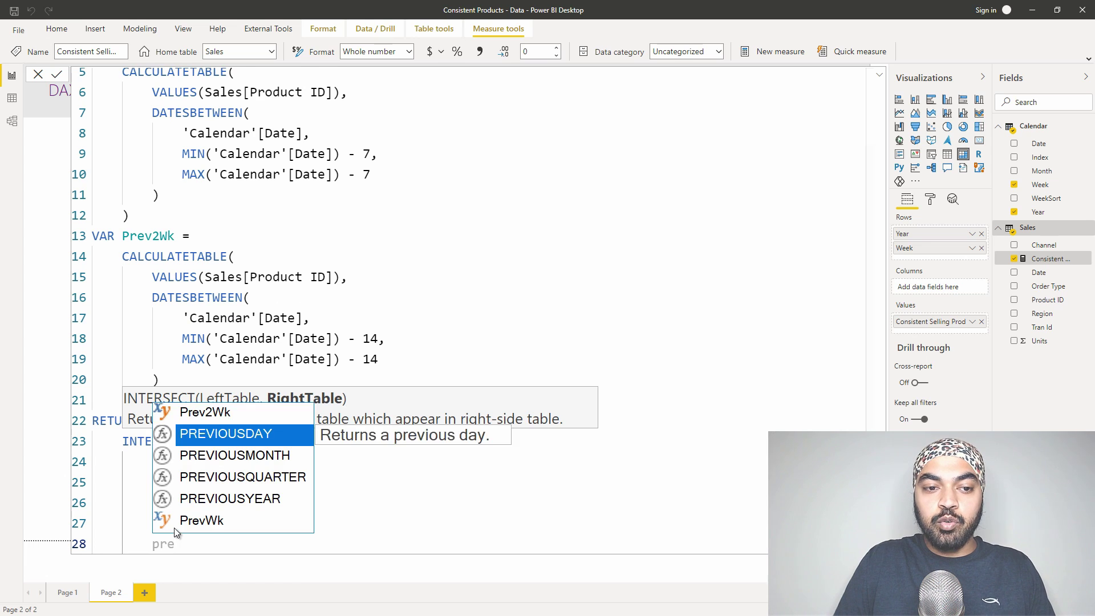
{"action": "key", "text": "Up"}
{"action": "key", "text": "Tab"}
{"action": "key", "text": "Return"}
{"action": "type", "text": ")"}
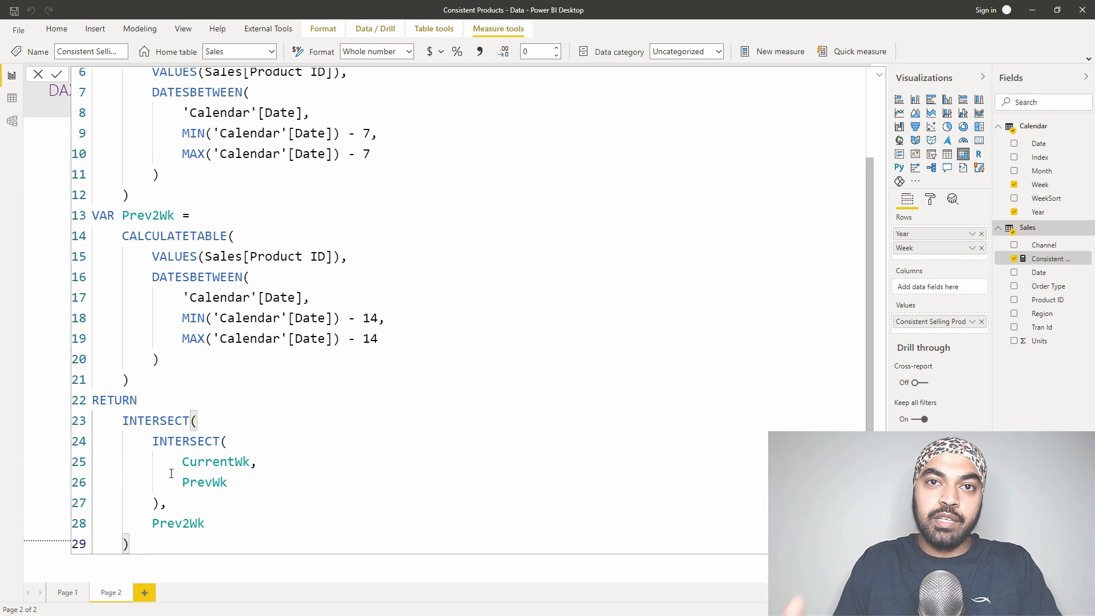
- Insert a COUNTROWS function on its own line before the outer INTERSECT
{"action": "left_click", "coordinate": [124, 421]}
{"action": "type", "text": "C"}
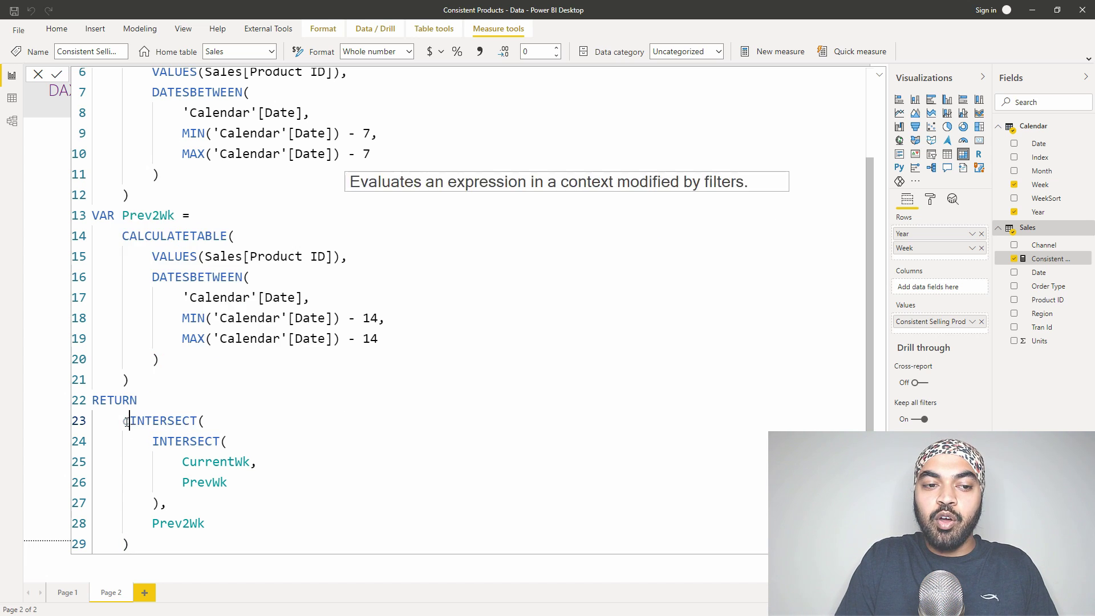
{"action": "type", "text": "OU"}
{"action": "key", "text": "Down"}
{"action": "key", "text": "Down"}
{"action": "key", "text": "Down"}
{"action": "key", "text": "Down"}
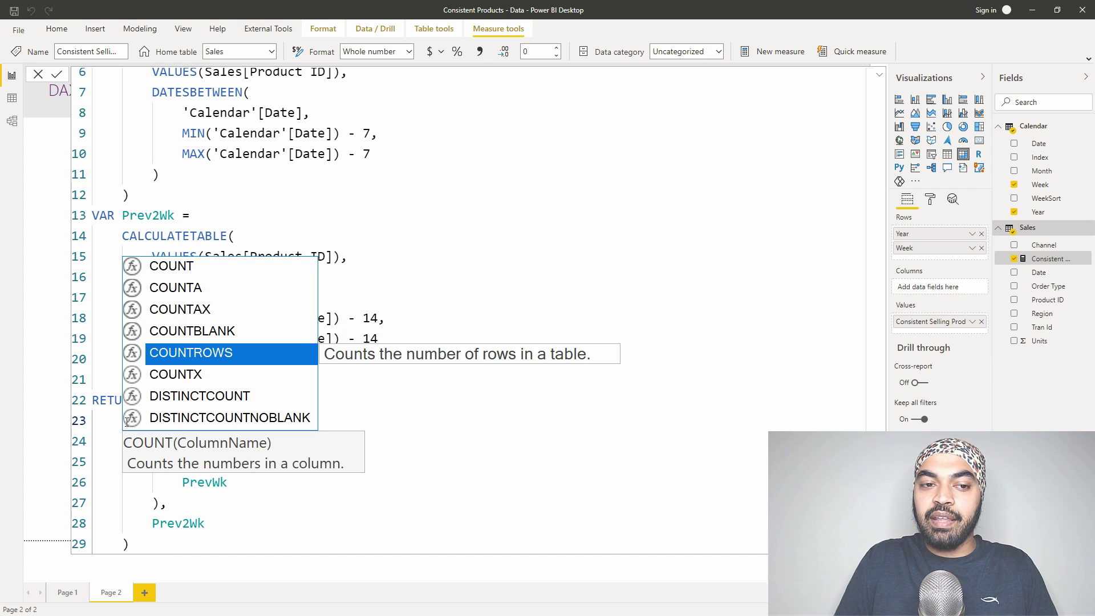
{"action": "key", "text": "Tab"}
{"action": "key", "text": "Return"}
{"action": "key", "text": "Escape"}
- Indent the inner INTERSECT block, Prev2Wk and the outer closing parenthesis one level inside COUNTROWS
{"action": "key", "text": "Down"}
{"action": "key", "text": "shift+Down"}
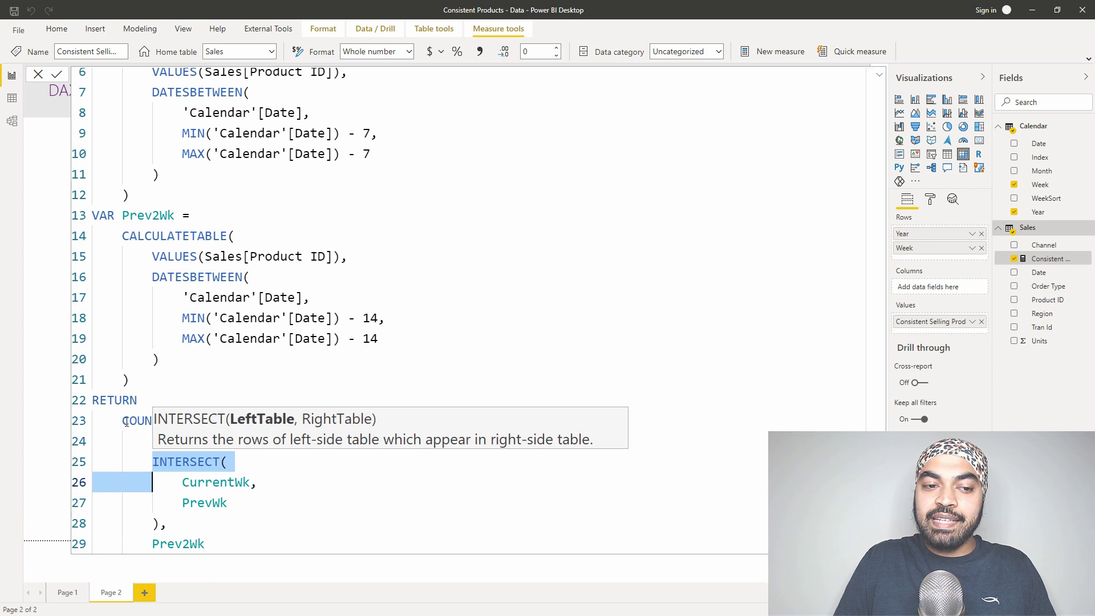
{"action": "key", "text": "shift+Down"}
{"action": "key", "text": "shift+Down"}
{"action": "key", "text": "shift+Down"}
{"action": "key", "text": "shift+Down"}
{"action": "key", "text": "Tab"}
- Close COUNTROWS with a parenthesis on the last line and commit the measure to update the matrix
{"action": "key", "text": "Down"}
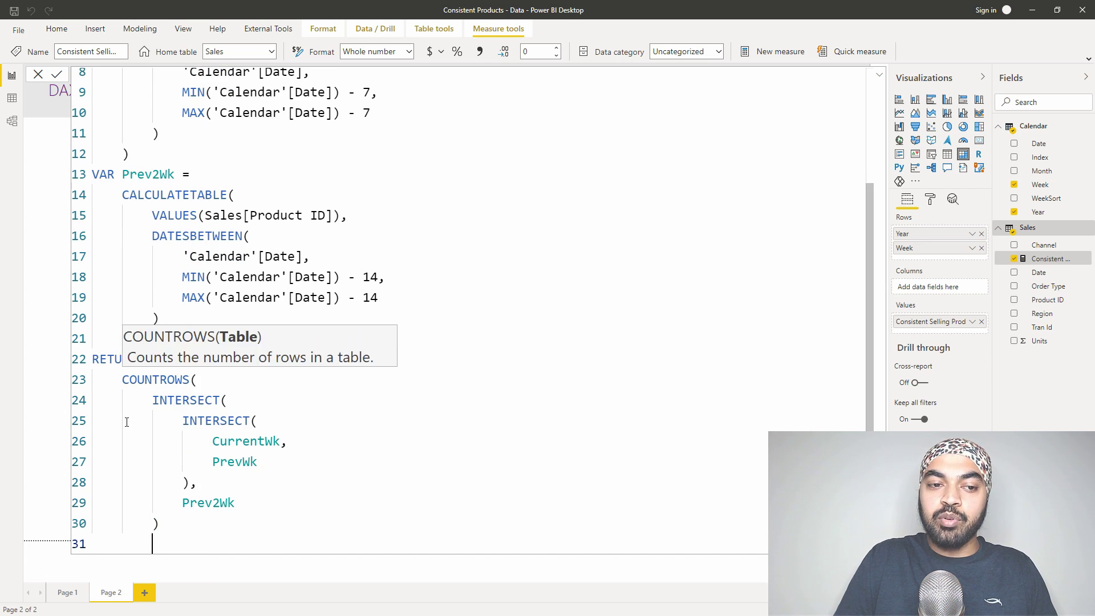
{"action": "type", "text": ")"}
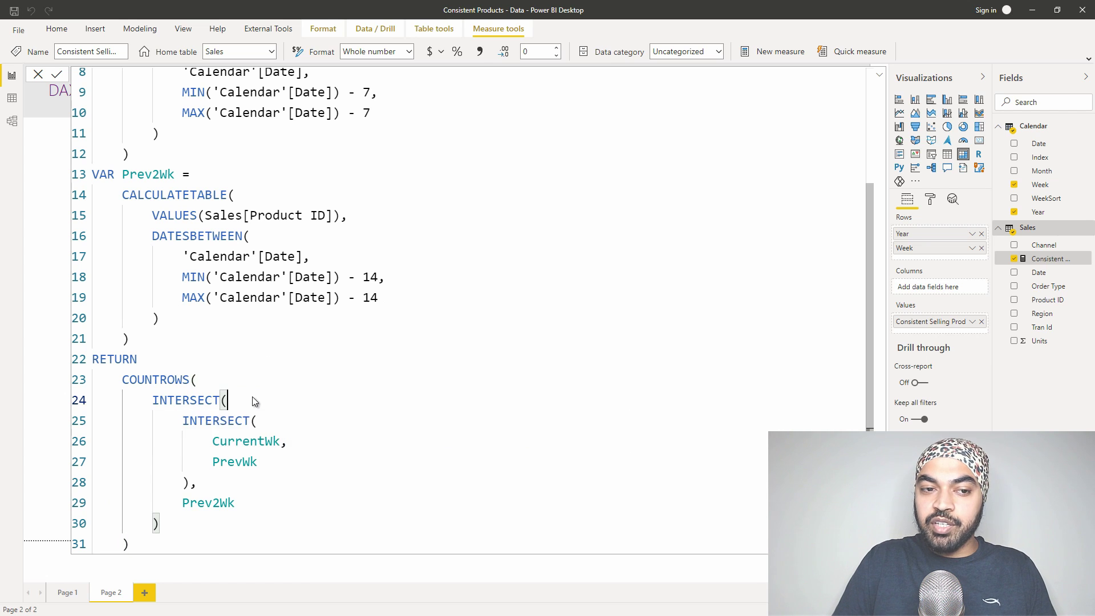
{"action": "key", "text": "Return"}
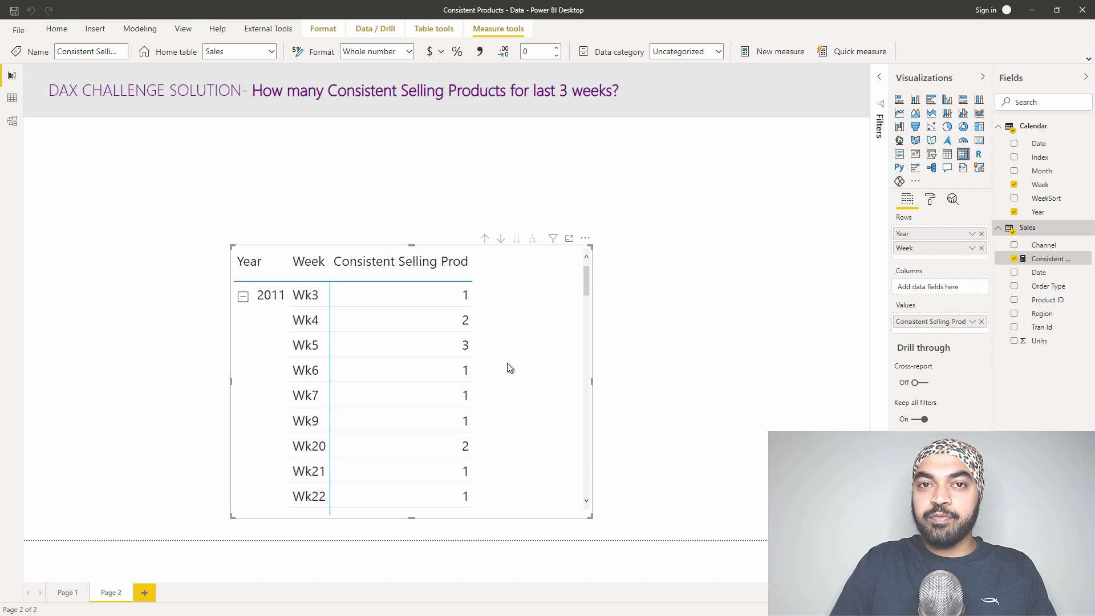
{"action": "scroll", "coordinate": [508, 363], "scroll_direction": "down", "scroll_amount": 5}
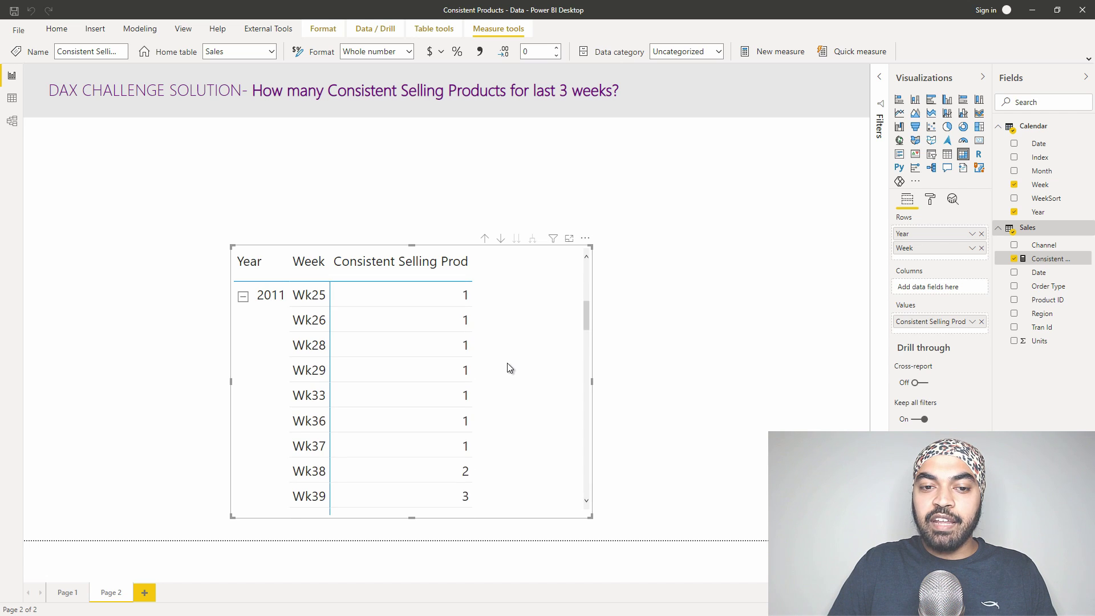
- Reopen the Consistent Selling Prod measure and insert an IF function on its own line before COUNTROWS in the RETURN expression
{"action": "scroll", "coordinate": [508, 363], "scroll_direction": "down", "scroll_amount": 7}
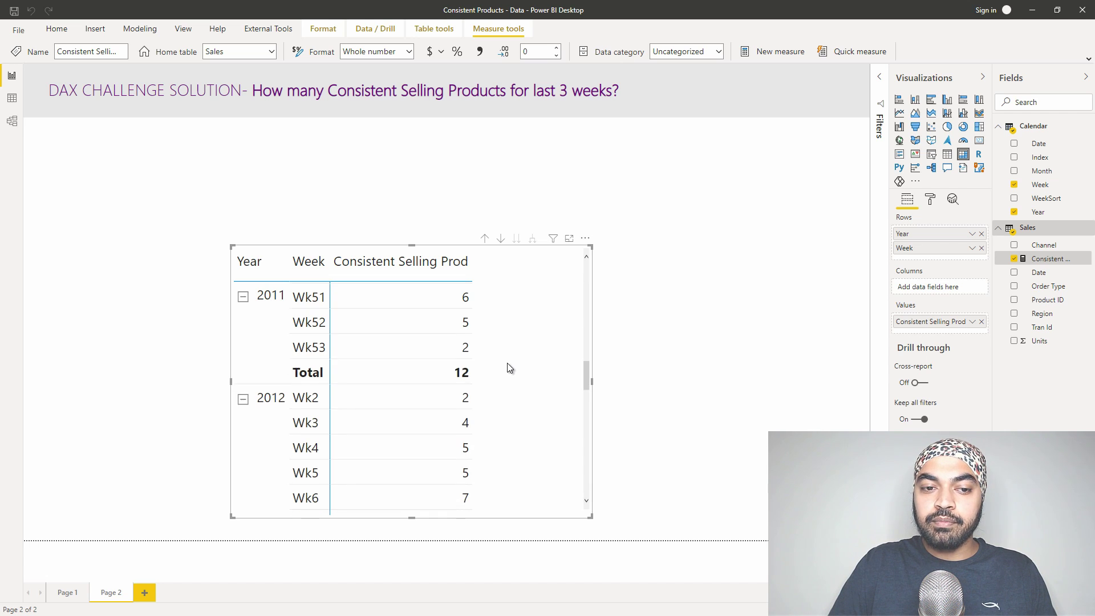
{"action": "scroll", "coordinate": [508, 363], "scroll_direction": "down", "scroll_amount": 1}
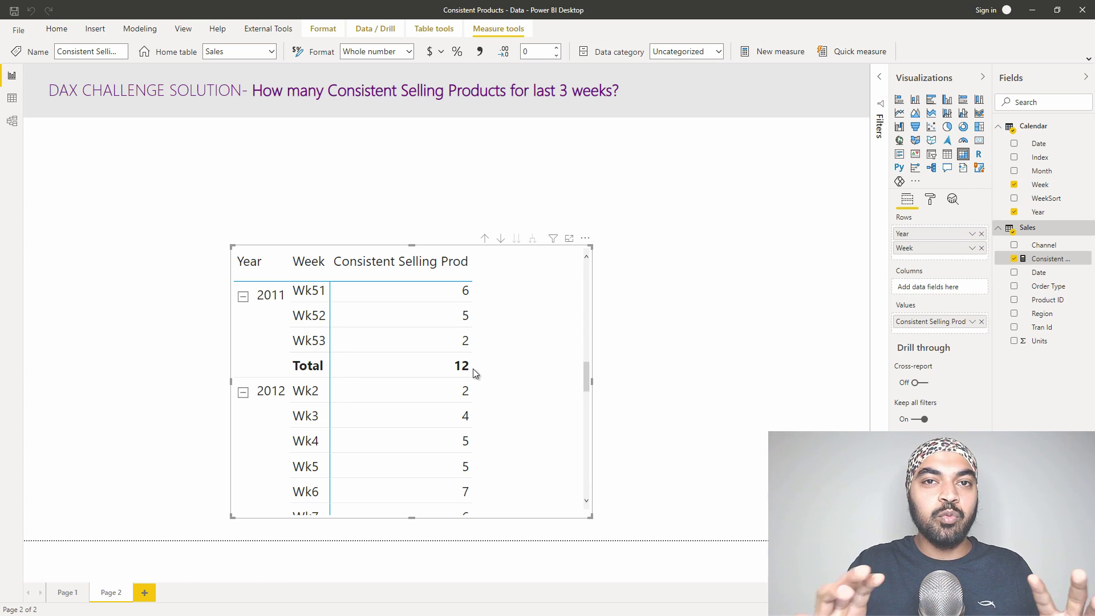
{"action": "left_click", "coordinate": [1053, 273]}
{"action": "left_click", "coordinate": [1055, 260]}
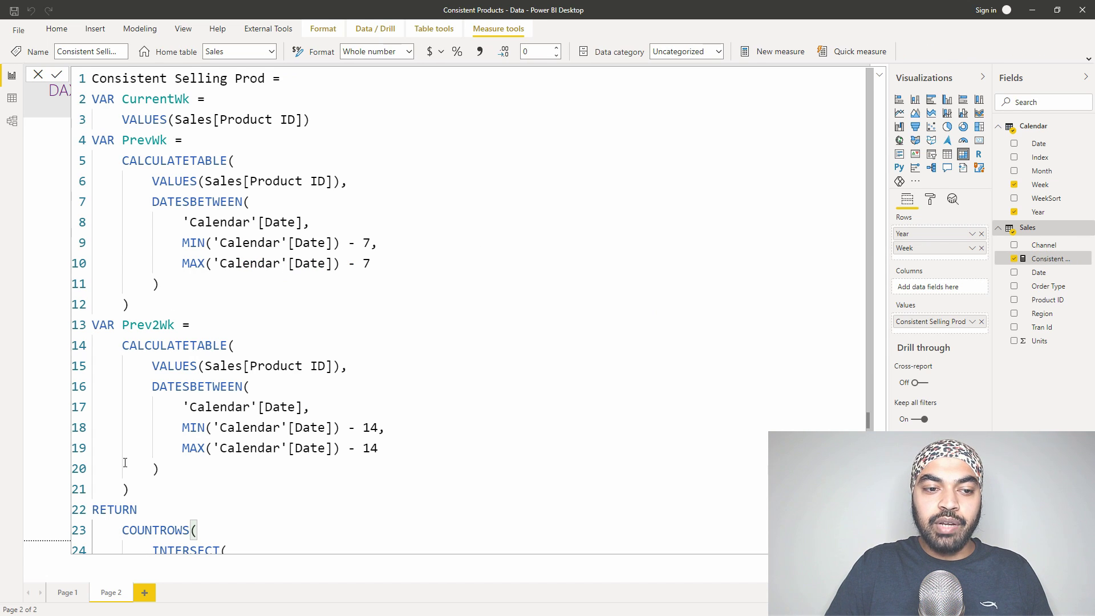
{"action": "scroll", "coordinate": [125, 462], "scroll_direction": "down", "scroll_amount": 2}
{"action": "left_click_drag", "start_coordinate": [137, 400], "coordinate": [154, 530]}
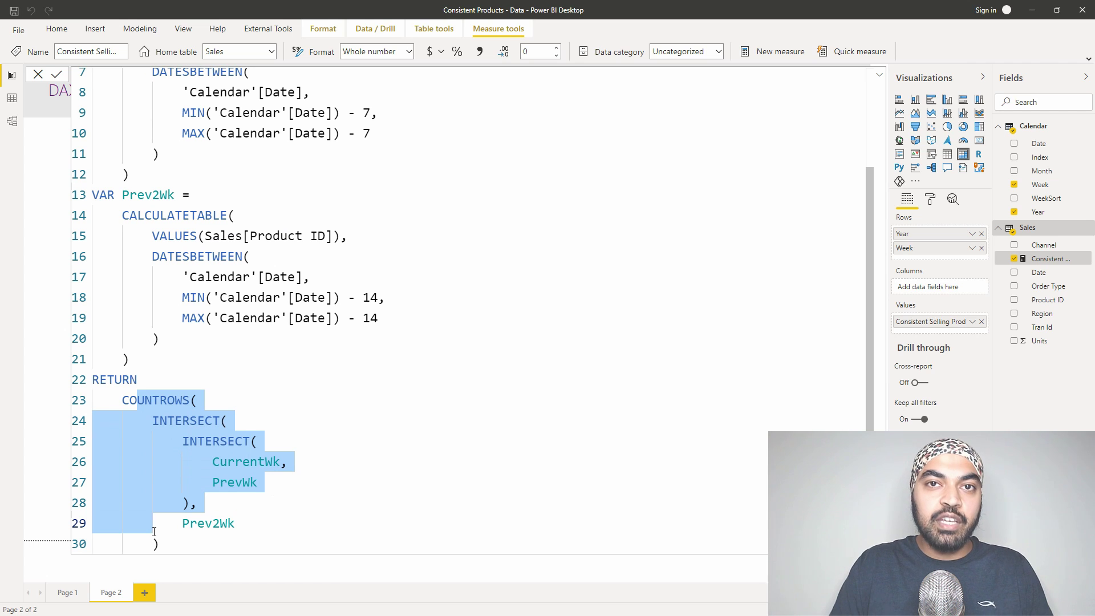
{"action": "key", "text": "Left"}
{"action": "key", "text": "Home"}
{"action": "key", "text": "Home"}
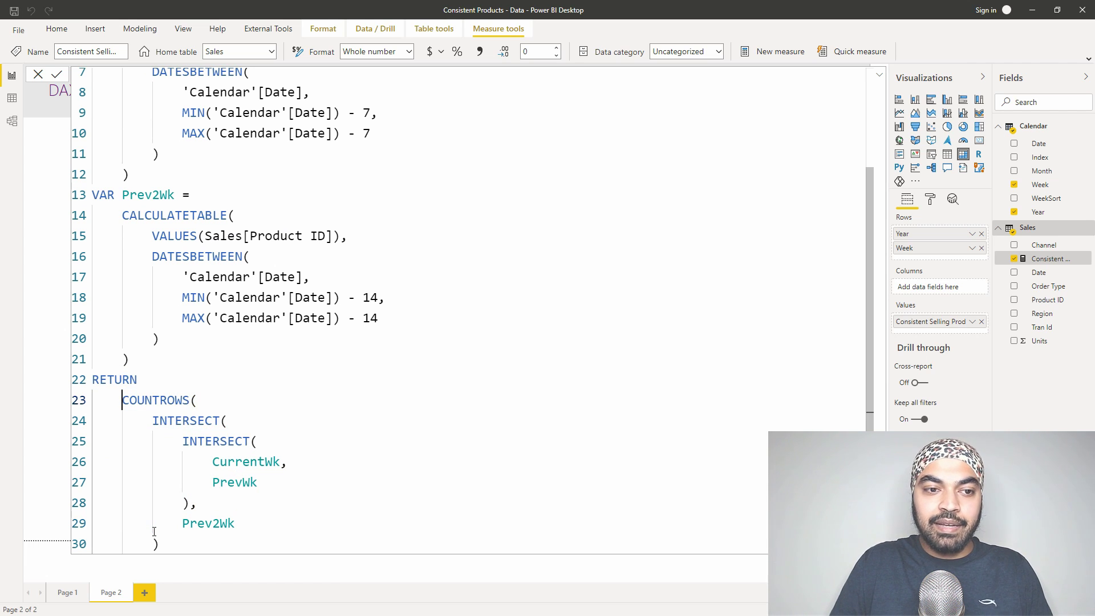
{"action": "type", "text": "if("}
{"action": "key", "text": "Return"}
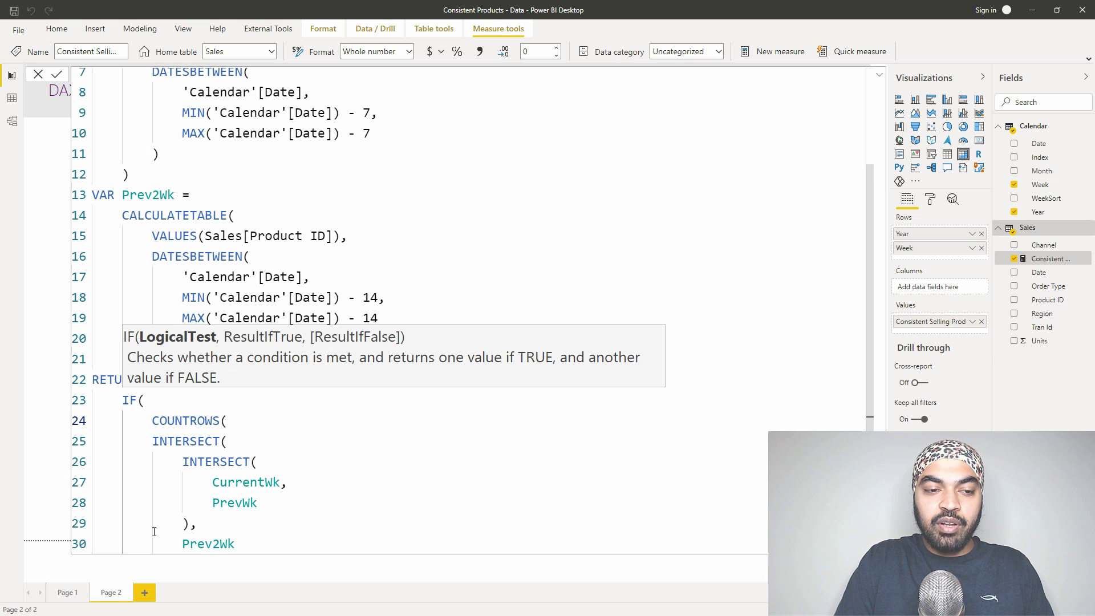
- Add an ISFILTERED check on 'Calendar'[Week] as the logical test of the IF function
{"action": "type", "text": "is"}
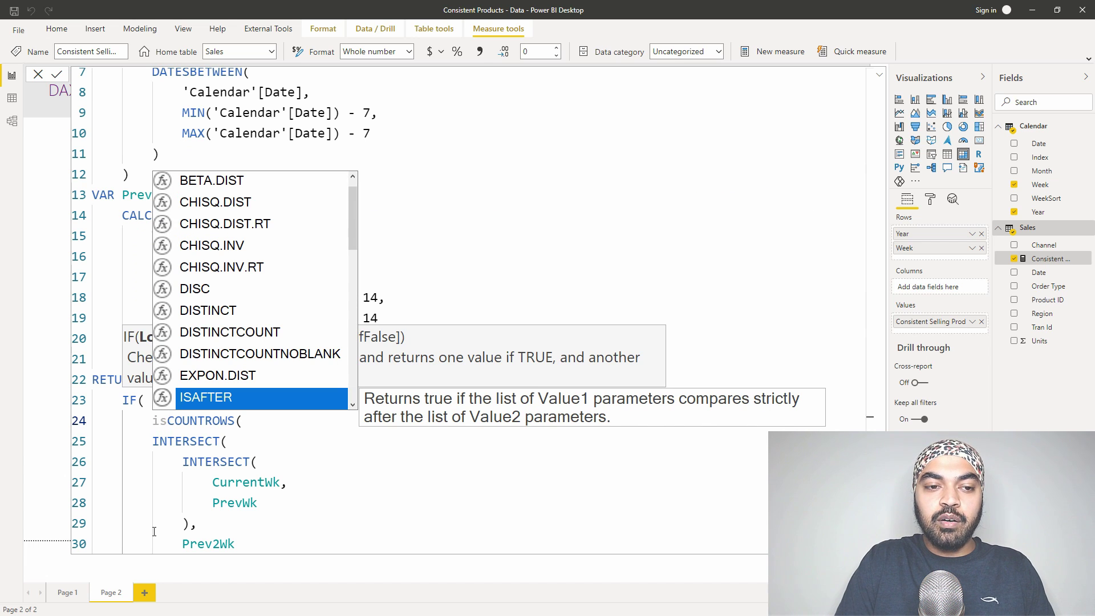
{"action": "type", "text": "f"}
{"action": "key", "text": "Tab"}
{"action": "key", "text": "Return"}
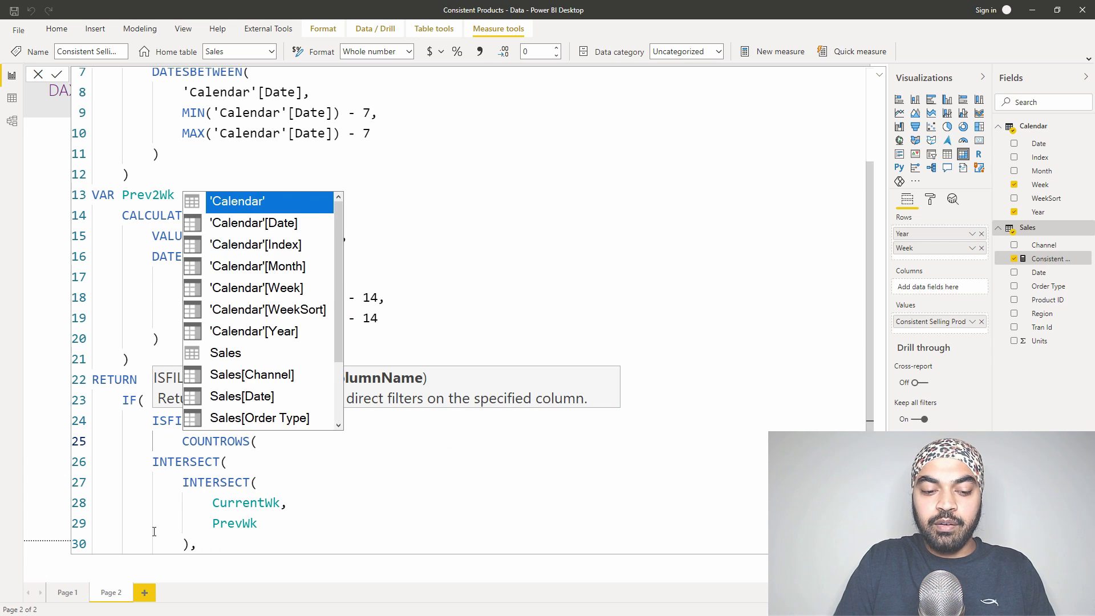
{"action": "type", "text": "week"}
{"action": "key", "text": "Tab"}
{"action": "type", "text": ")"}
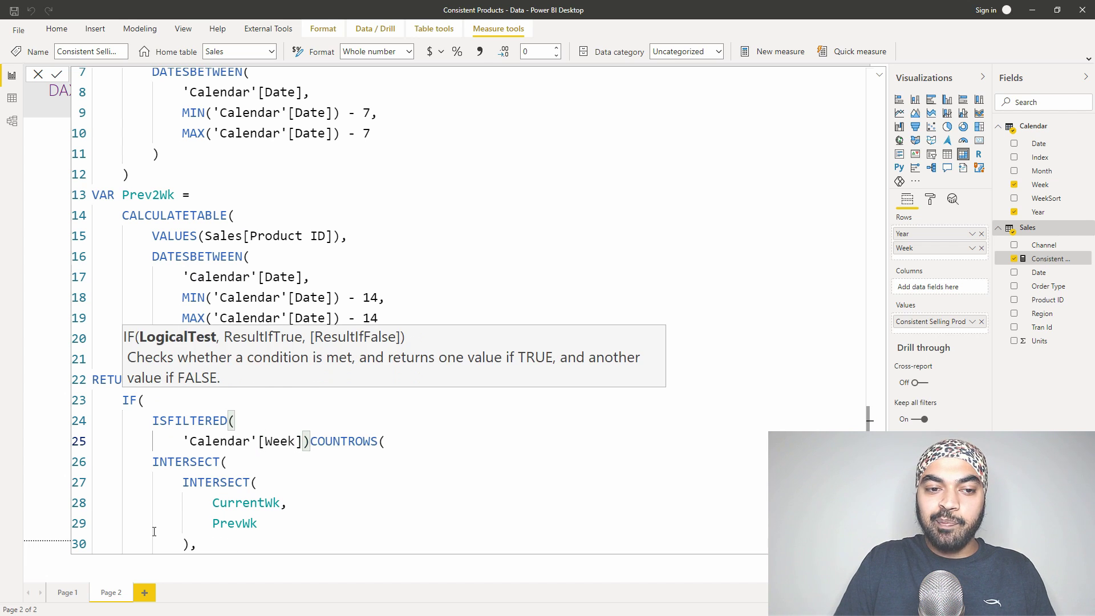
- Put the whole ISFILTERED test on one line ending with a comma, and start COUNTROWS on the line below it
{"action": "key", "text": "Left"}
{"action": "type", "text": ","}
{"action": "key", "text": "Home"}
{"action": "key", "text": "BackSpace"}
{"action": "key", "text": "BackSpace"}
{"action": "key", "text": "BackSpace"}
{"action": "key", "text": "BackSpace"}
{"action": "key", "text": "Return"}
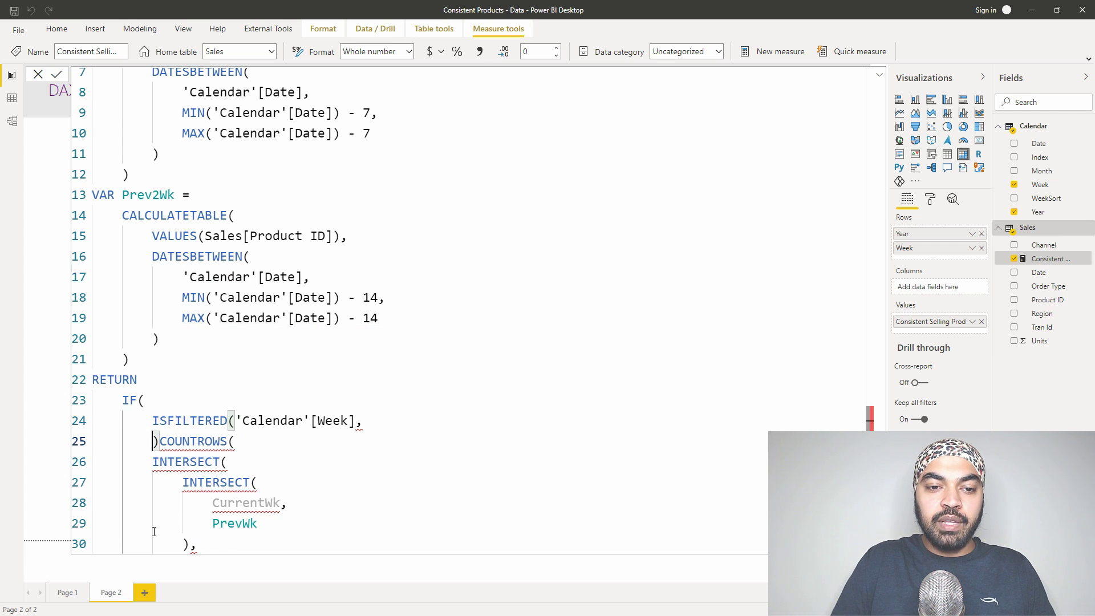
{"action": "key", "text": "BackSpace"}
{"action": "key", "text": "BackSpace"}
{"action": "key", "text": "BackSpace"}
{"action": "key", "text": "BackSpace"}
{"action": "key", "text": "Right"}
{"action": "type", "text": ","}
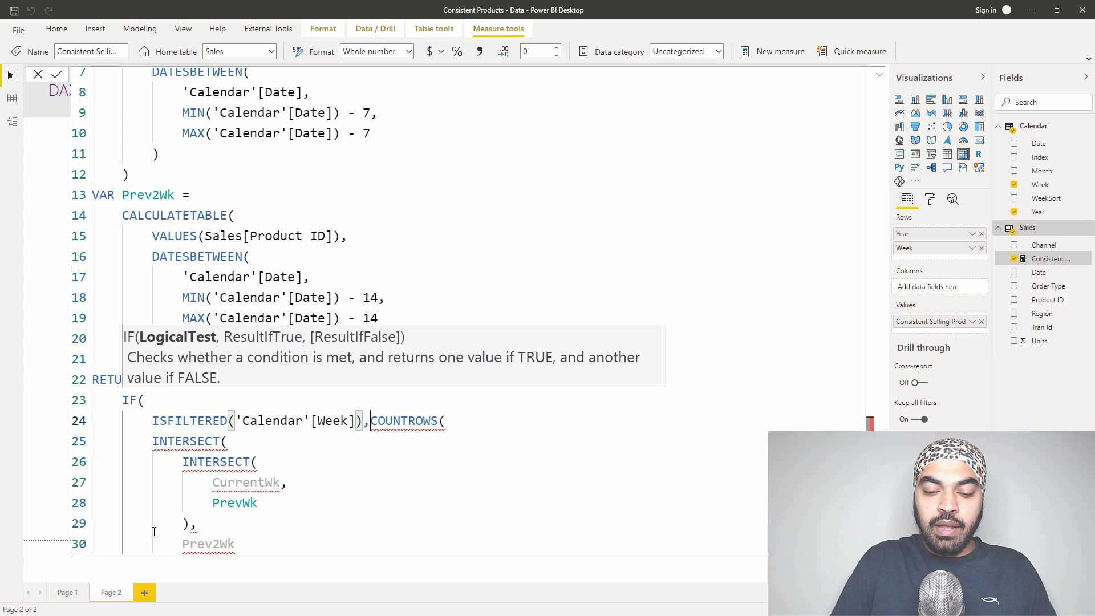
{"action": "key", "text": "Return"}
- Indent the nested INTERSECT block and the closing parenthesis of COUNTROWS one level further
{"action": "key", "text": "Down"}
{"action": "key", "text": "shift+Down"}
{"action": "key", "text": "shift+Down"}
{"action": "key", "text": "shift+Down"}
{"action": "key", "text": "shift+Down"}
{"action": "key", "text": "shift+Down"}
{"action": "key", "text": "shift+Down"}
{"action": "key", "text": "shift+Down"}
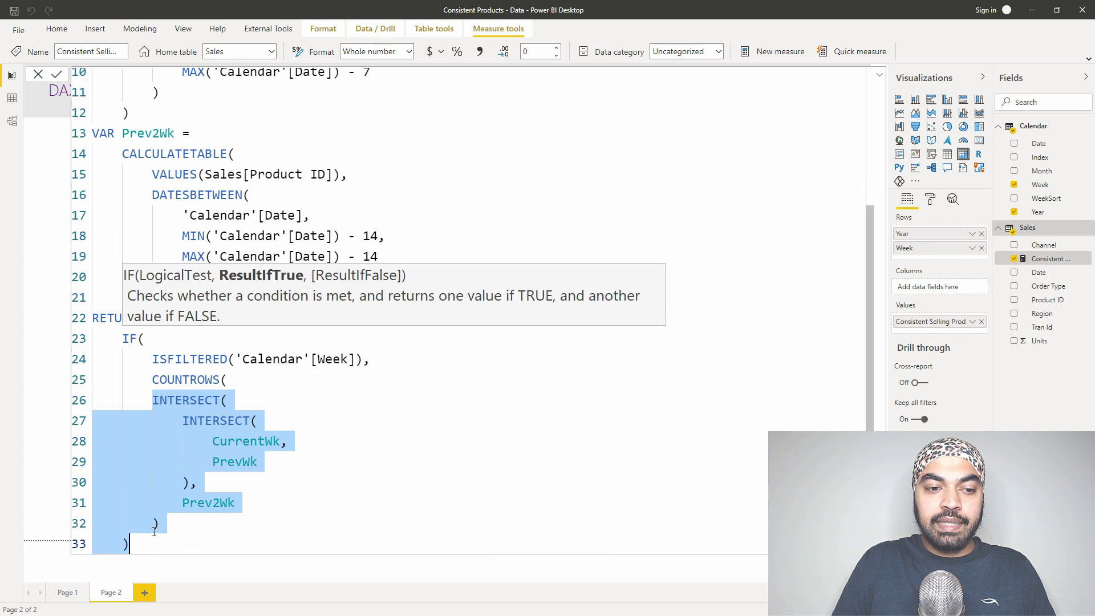
{"action": "key", "text": "Tab"}
- Close the IF function with a parenthesis on the last line and commit the measure
{"action": "key", "text": "Right"}
{"action": "key", "text": "Return"}
{"action": "type", "text": ")"}
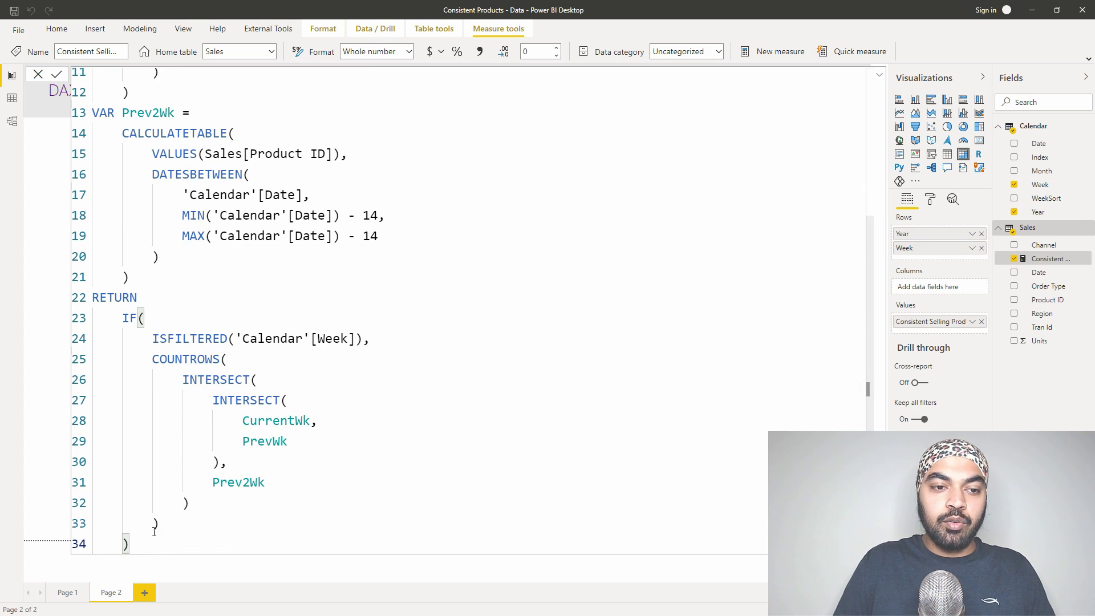
{"action": "key", "text": "Return"}
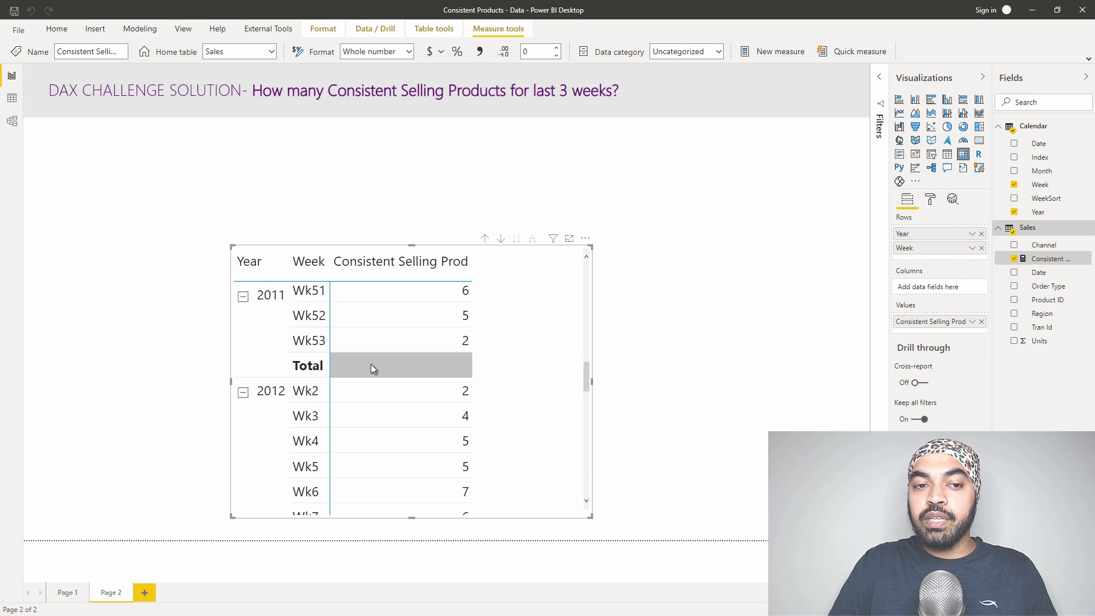
- Check the matrix's total rows, extend the matrix upward to fit more week rows, and deselect it
{"action": "scroll", "coordinate": [441, 443], "scroll_direction": "down", "scroll_amount": 10}
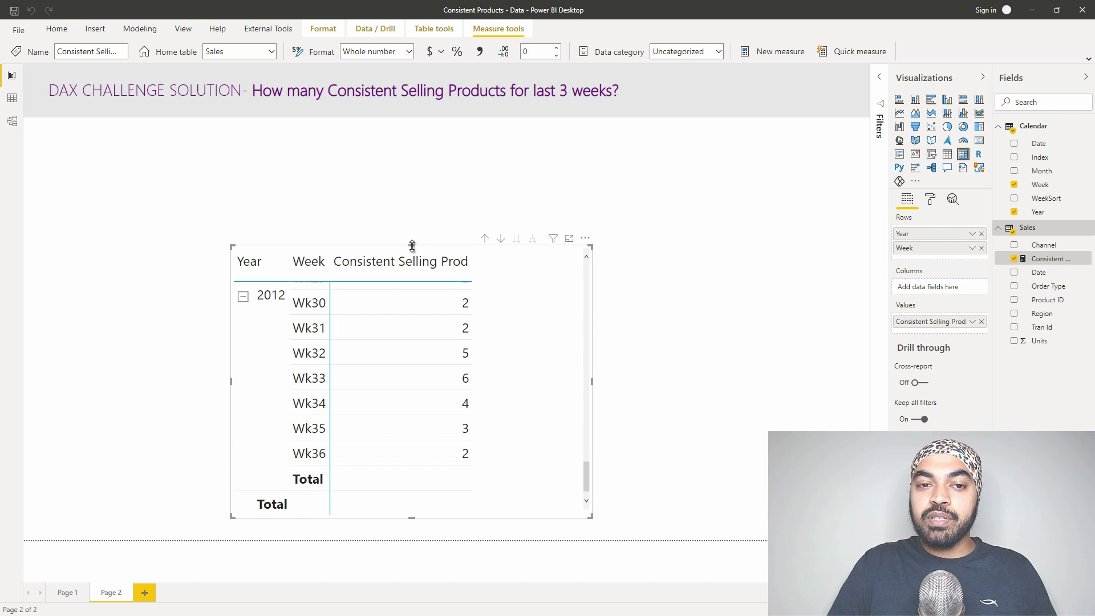
{"action": "left_click_drag", "start_coordinate": [412, 246], "coordinate": [412, 171]}
{"action": "scroll", "coordinate": [481, 237], "scroll_direction": "up", "scroll_amount": 10}
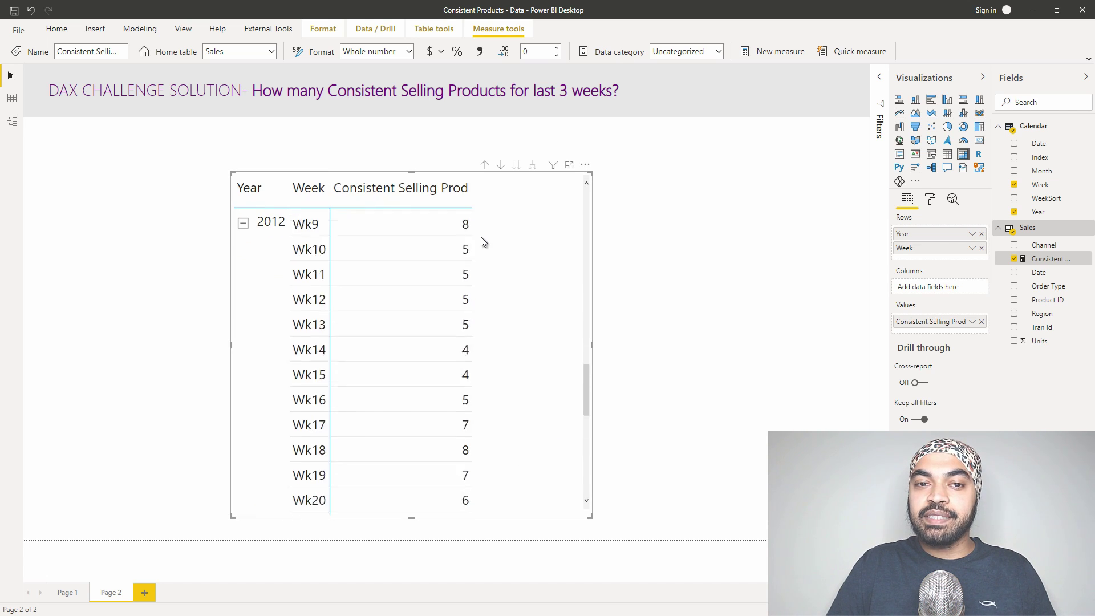
{"action": "scroll", "coordinate": [481, 237], "scroll_direction": "up", "scroll_amount": 3}
{"action": "left_click", "coordinate": [756, 303]}
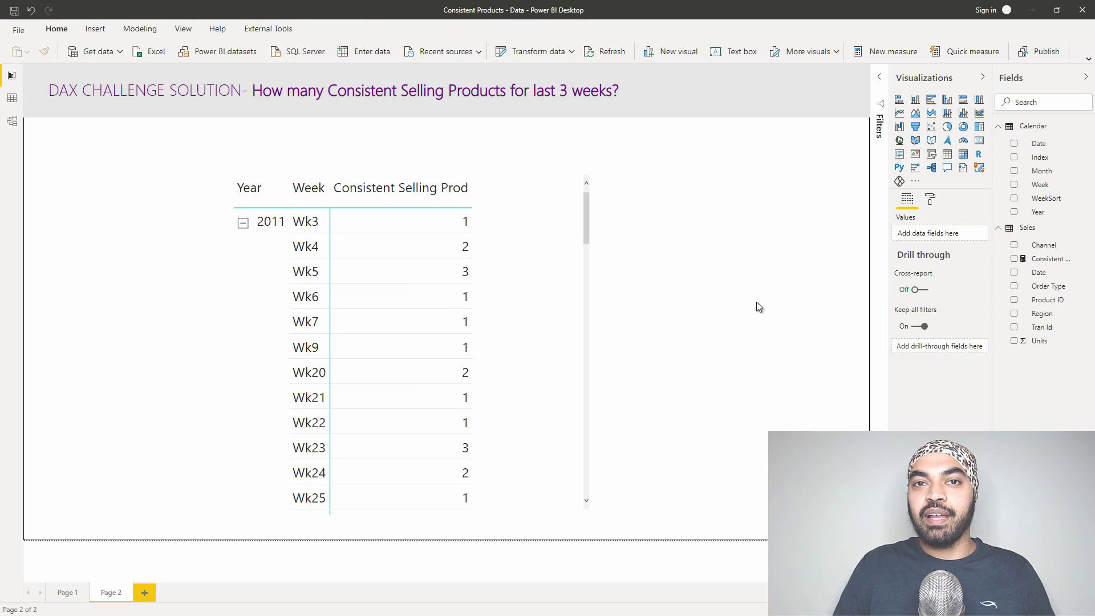